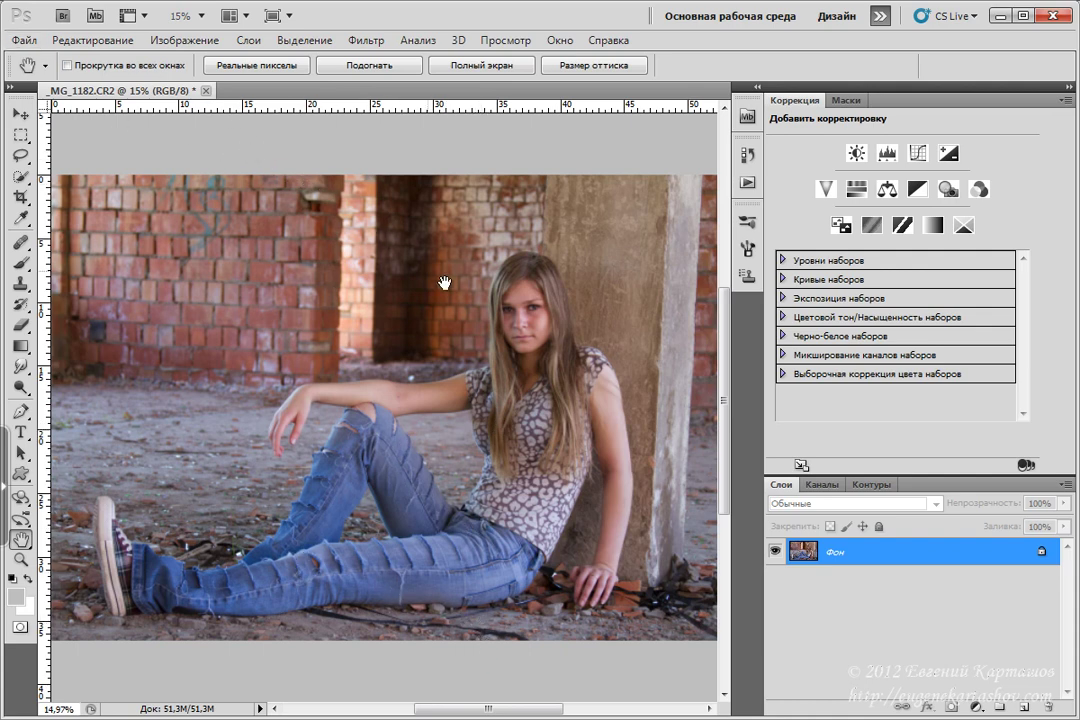
- Place texture 5 from the Текстуры folder onto the photo as a new layer
{"action": "scroll", "coordinate": [339, 371], "scroll_direction": "down", "scroll_amount": 1}
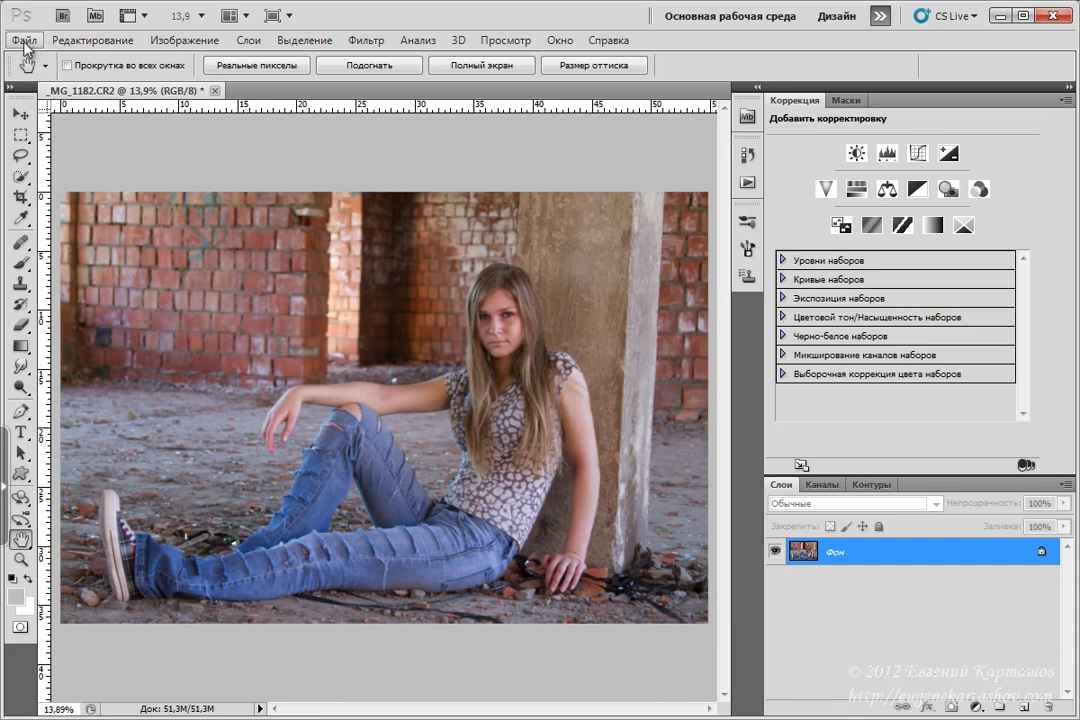
{"action": "left_click", "coordinate": [24, 40]}
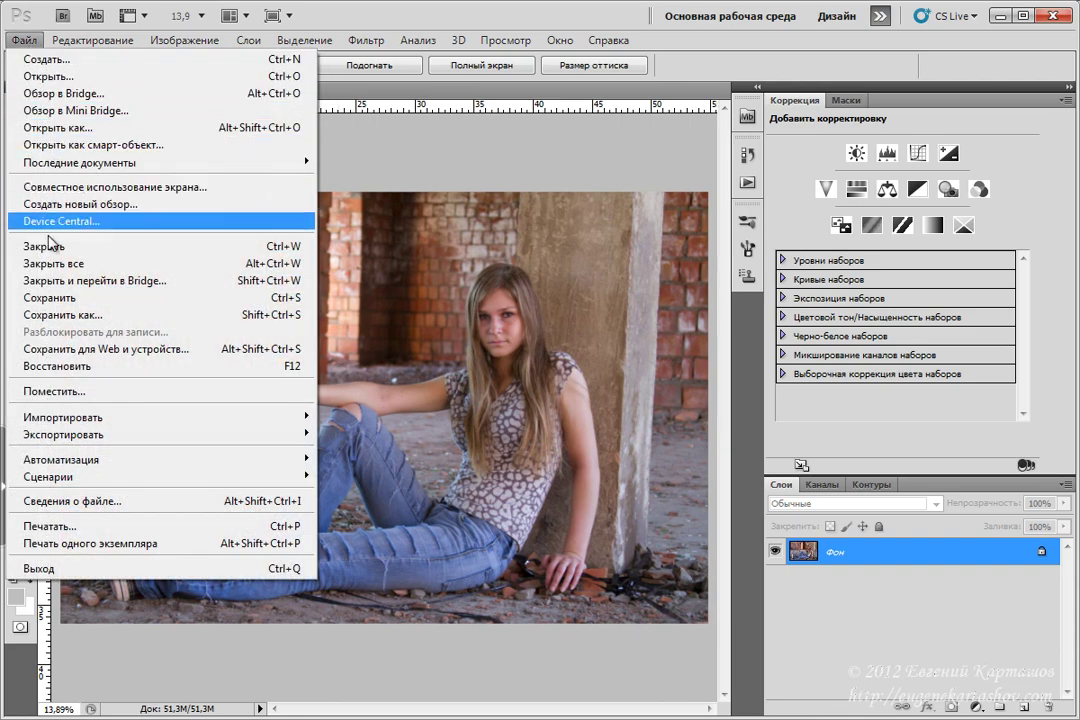
{"action": "left_click", "coordinate": [50, 392]}
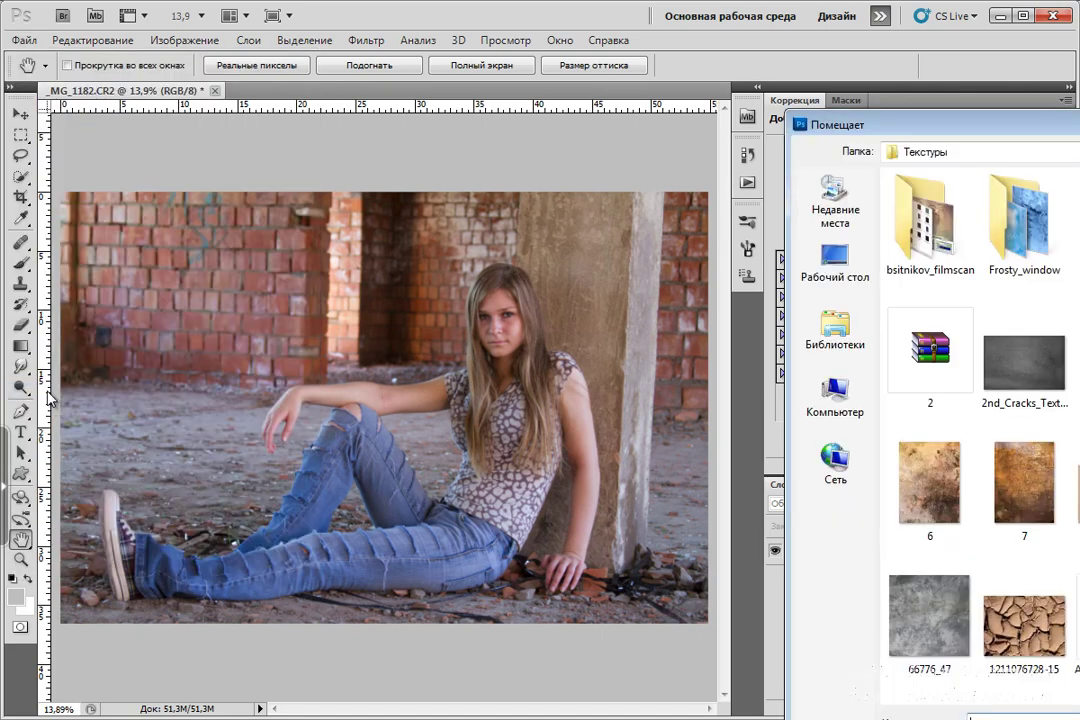
{"action": "left_click_drag", "start_coordinate": [790, 122], "coordinate": [453, 37]}
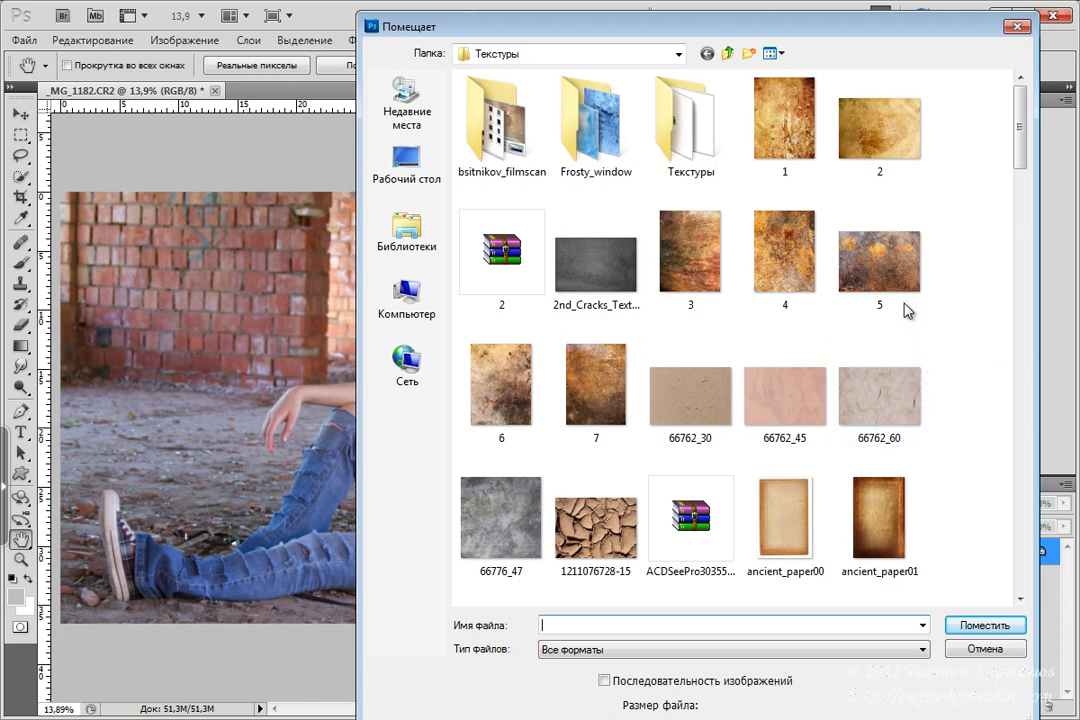
{"action": "left_click", "coordinate": [873, 275]}
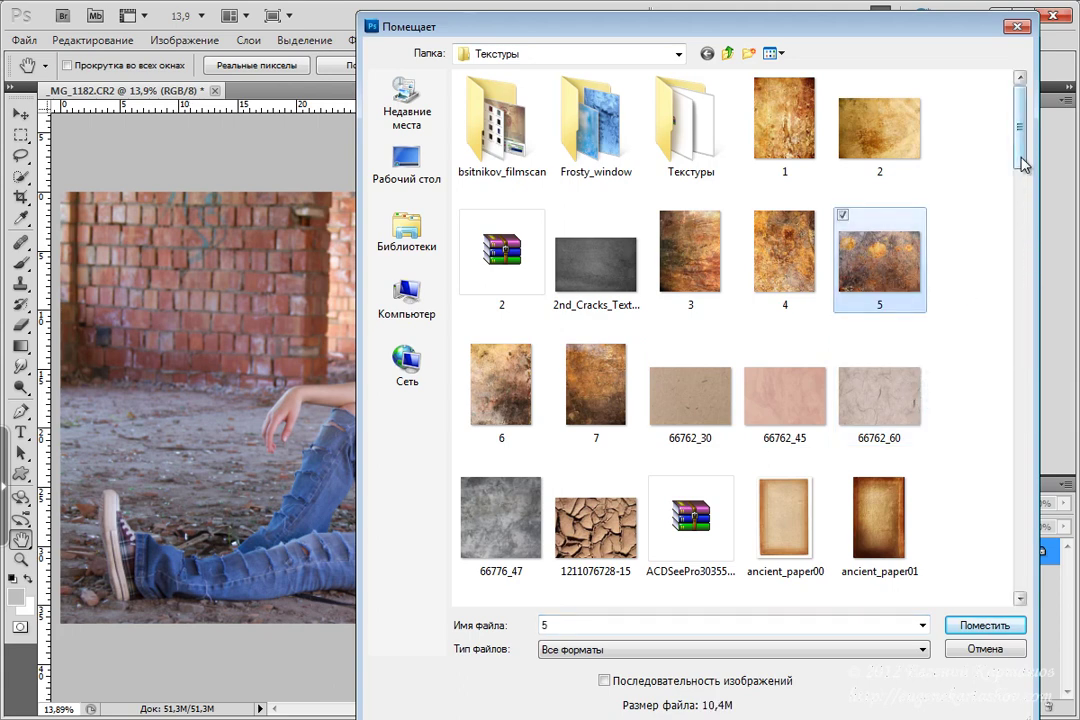
{"action": "left_click_drag", "start_coordinate": [1022, 165], "coordinate": [1015, 170]}
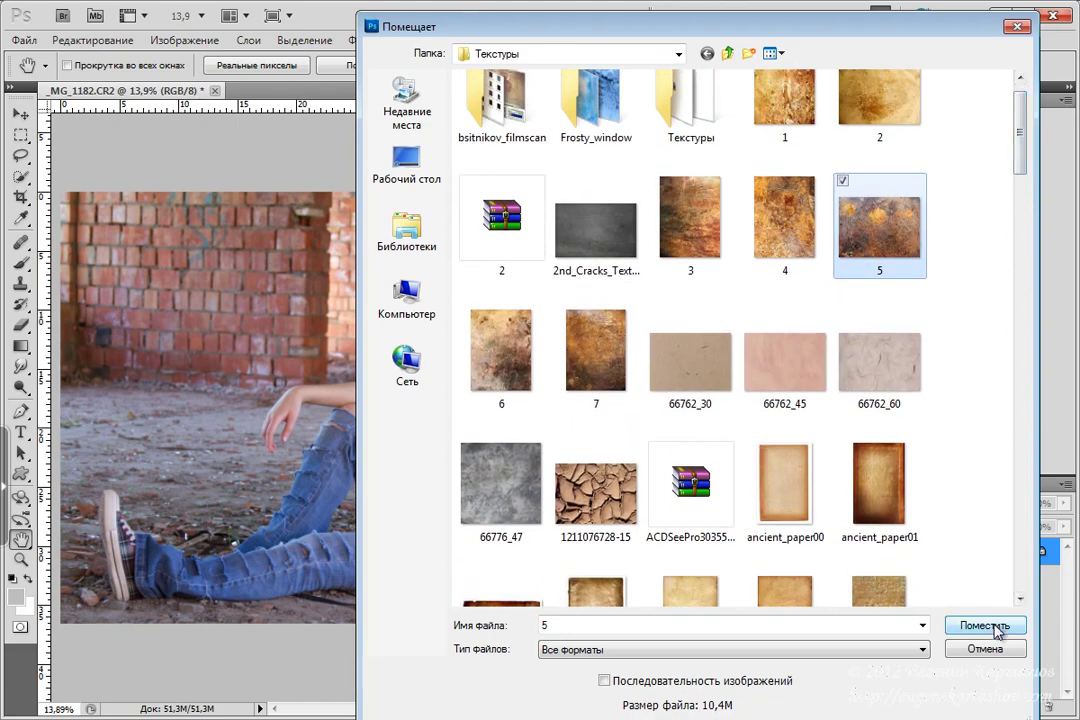
{"action": "left_click", "coordinate": [995, 628]}
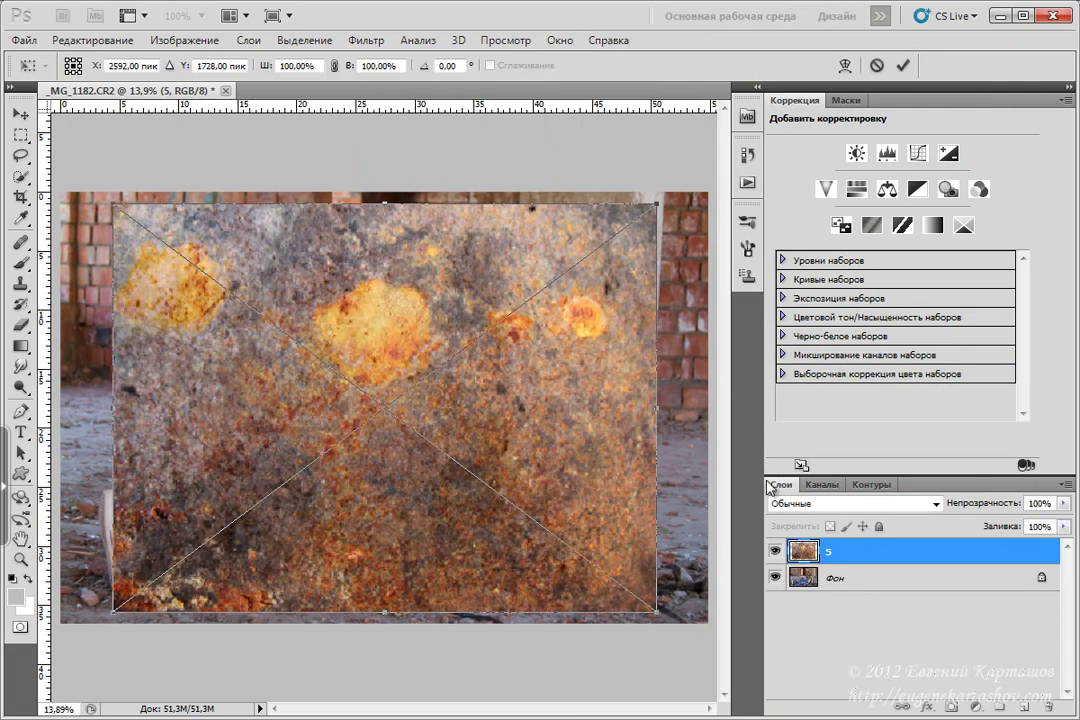
- Stretch texture 5 to the right, left, top and bottom canvas edges and commit it
{"action": "left_click_drag", "start_coordinate": [656, 408], "coordinate": [709, 408]}
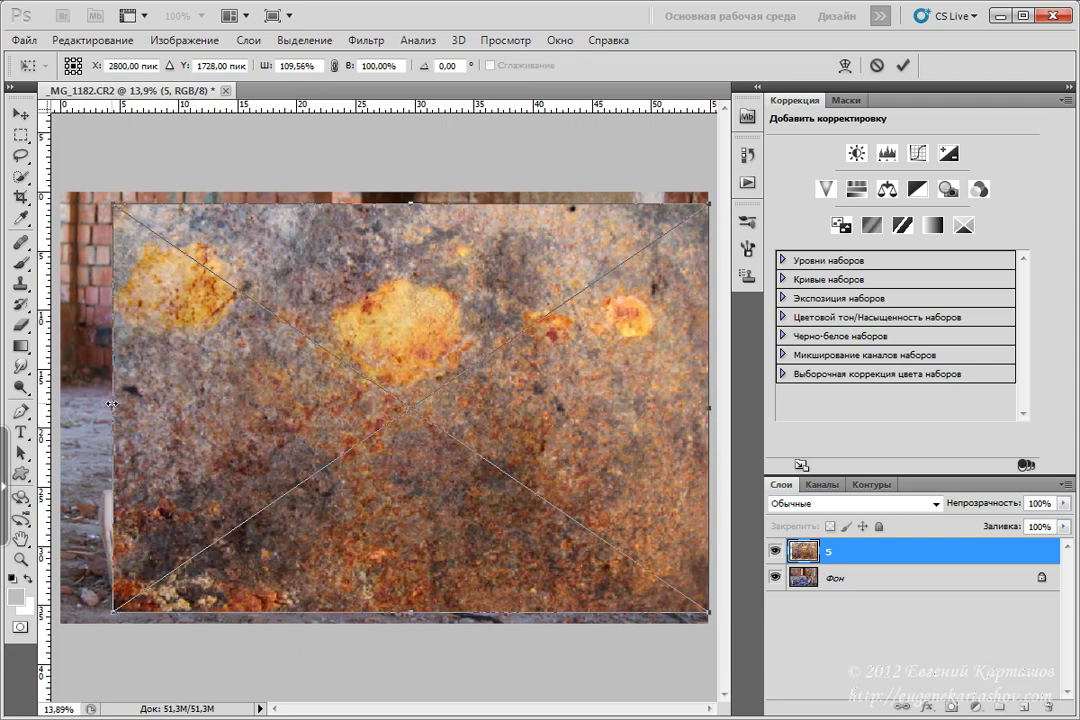
{"action": "left_click_drag", "start_coordinate": [112, 404], "coordinate": [61, 404]}
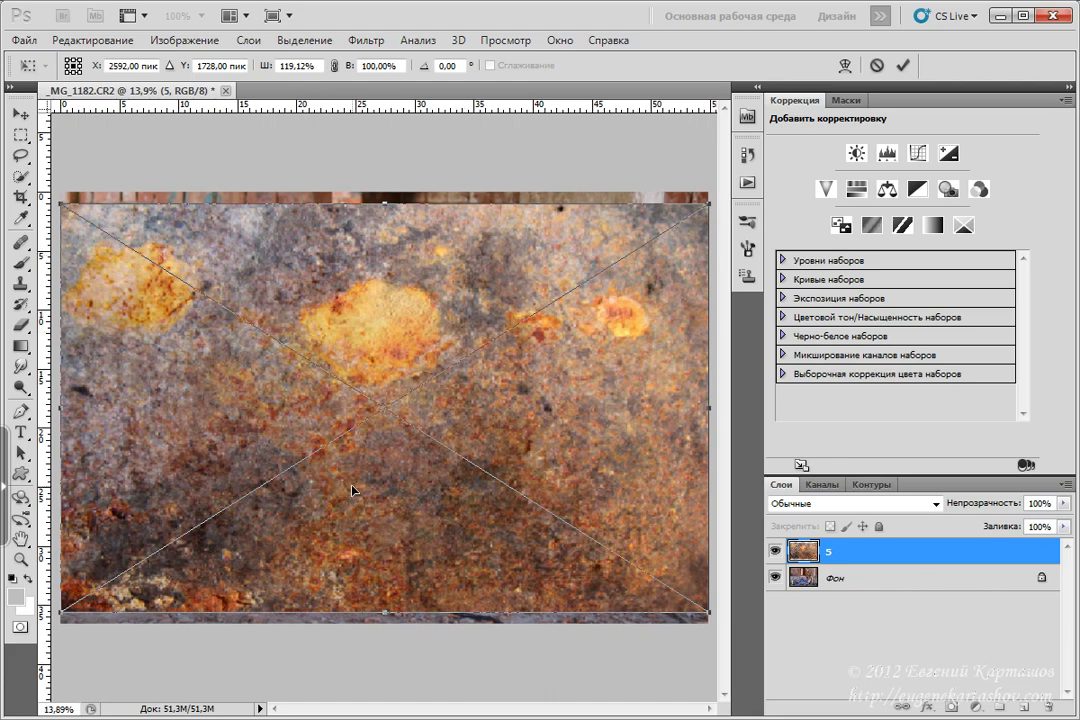
{"action": "left_click_drag", "start_coordinate": [386, 205], "coordinate": [385, 194]}
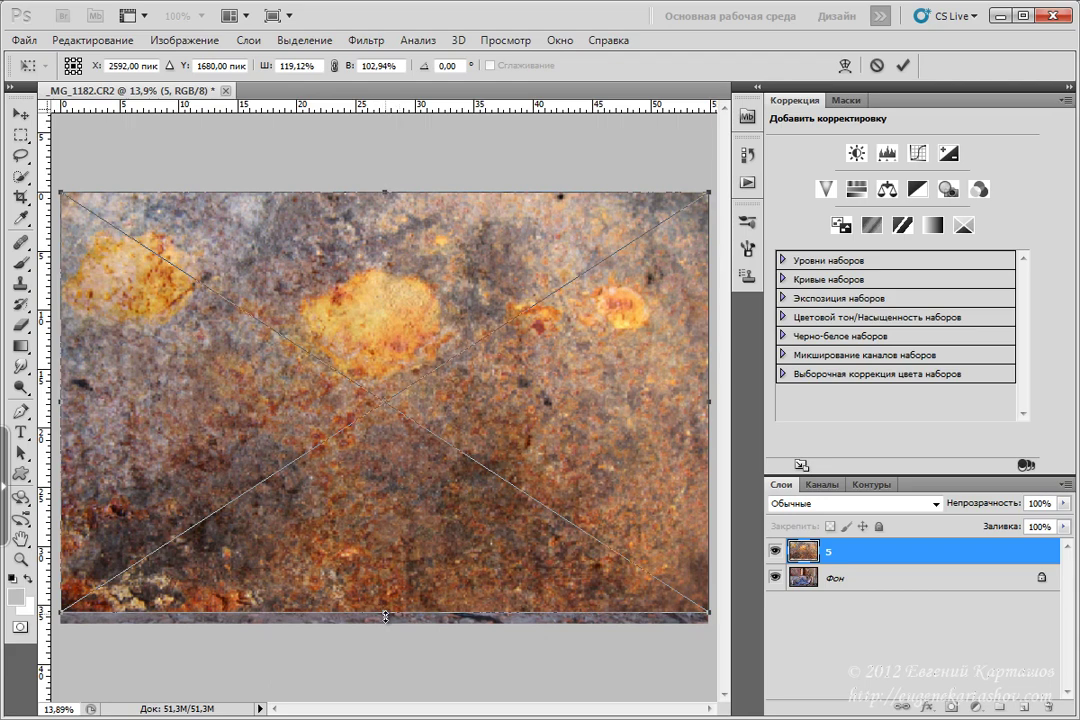
{"action": "left_click_drag", "start_coordinate": [386, 616], "coordinate": [386, 621]}
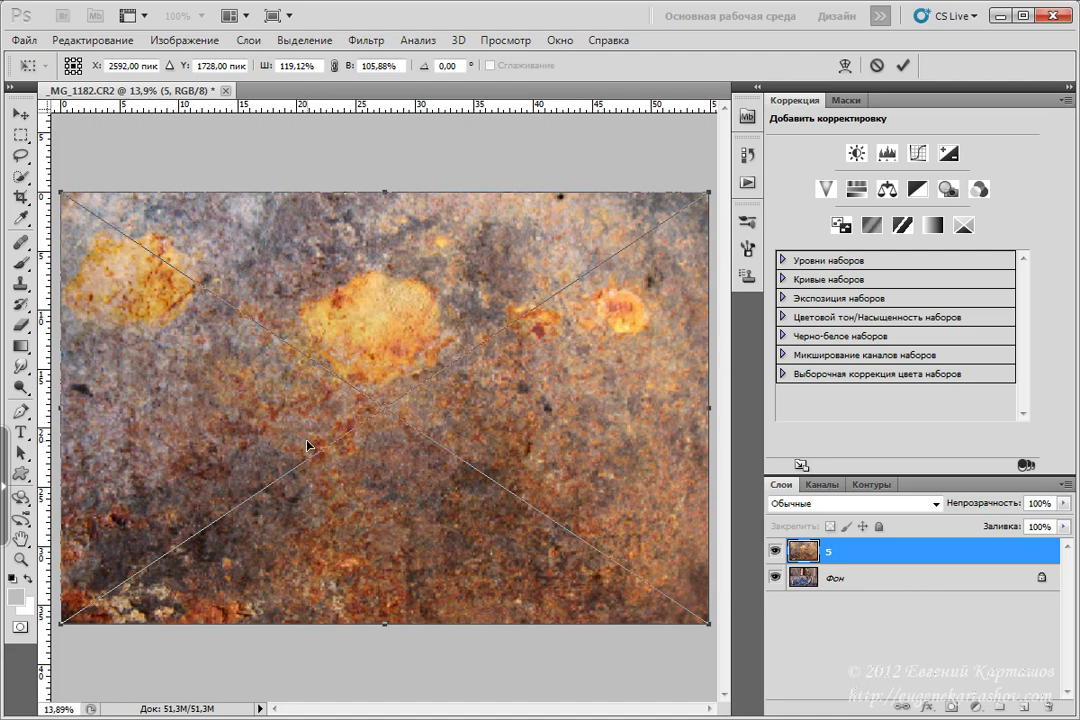
{"action": "key", "text": "Return"}
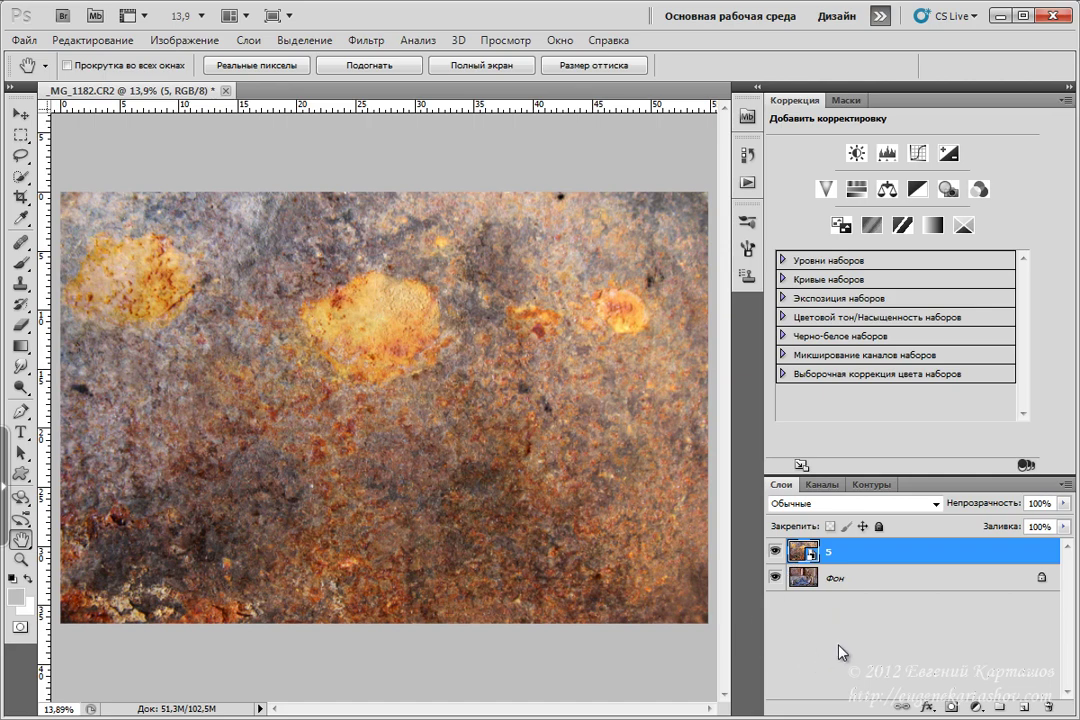
- Set texture layer 5 to Перекрытие (Overlay) blend mode and compare nearby light modes
{"action": "left_click", "coordinate": [937, 506]}
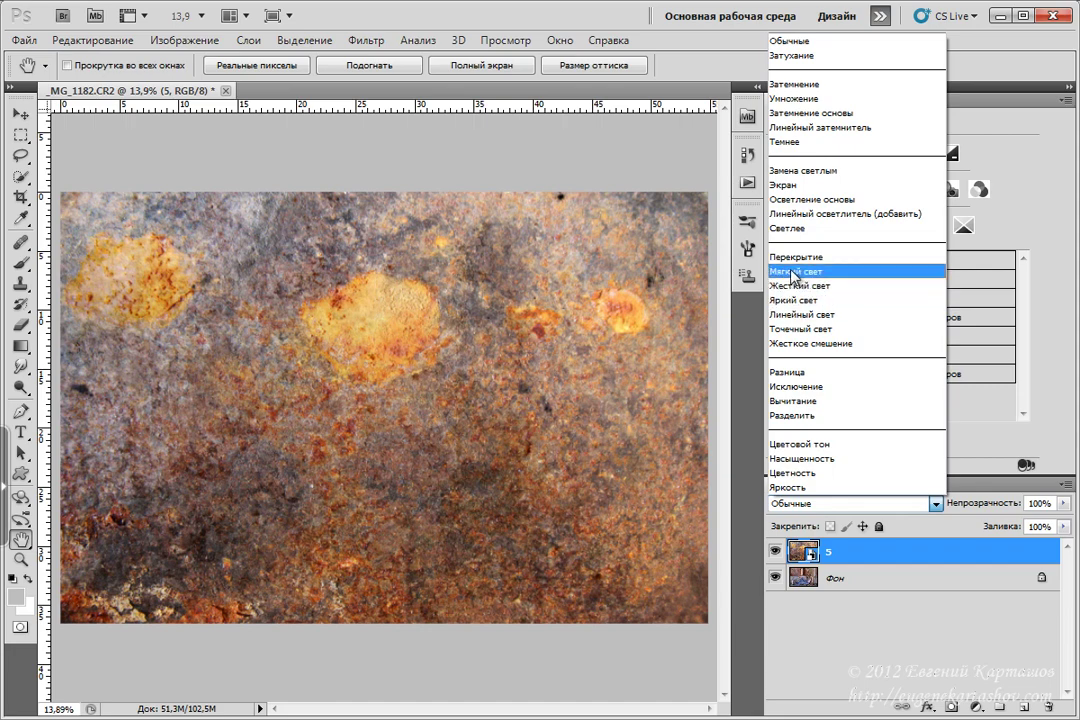
{"action": "left_click", "coordinate": [795, 258]}
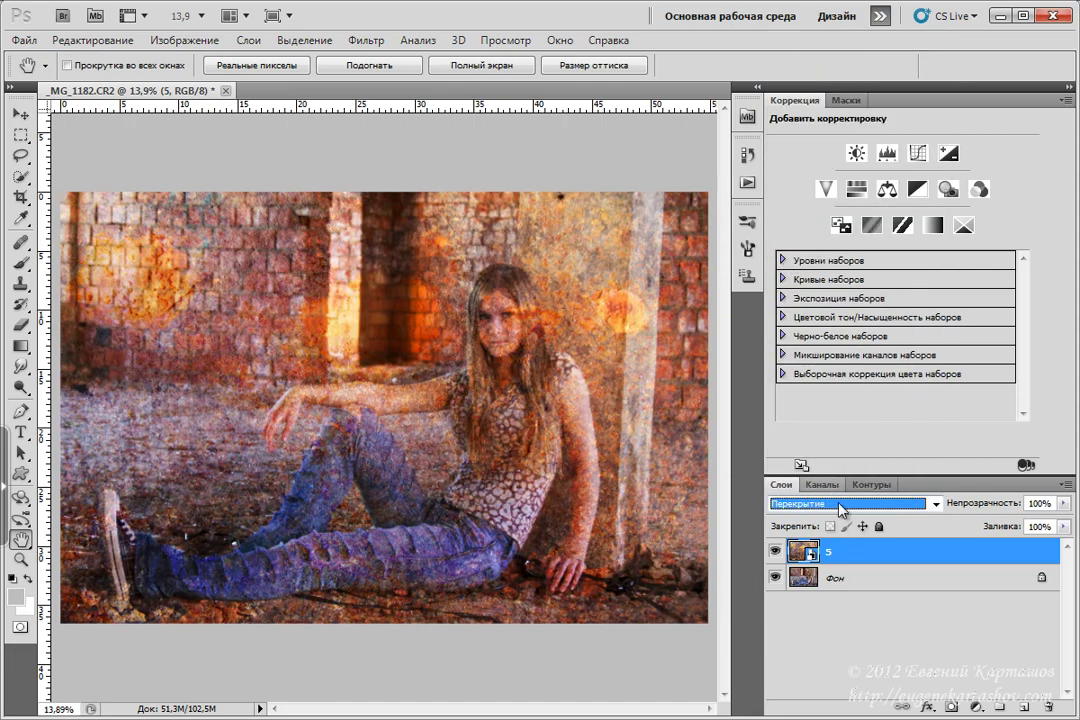
{"action": "scroll", "coordinate": [840, 504], "scroll_direction": "down", "scroll_amount": 1}
{"action": "scroll", "coordinate": [840, 507], "scroll_direction": "down", "scroll_amount": 1}
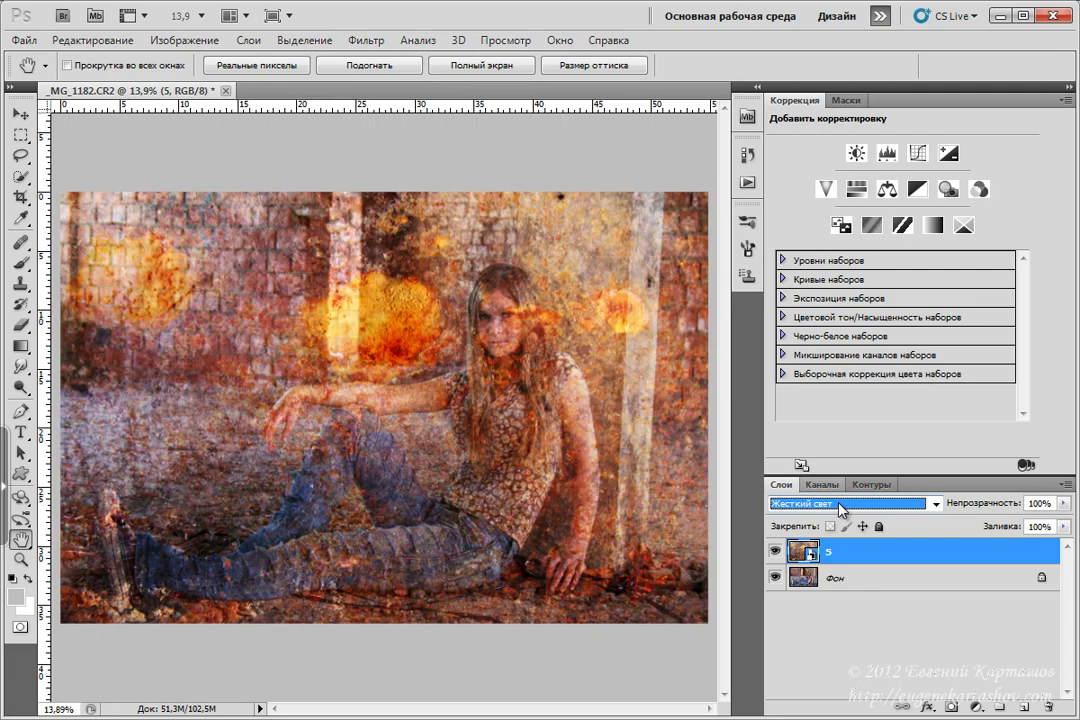
{"action": "scroll", "coordinate": [840, 507], "scroll_direction": "down", "scroll_amount": 1}
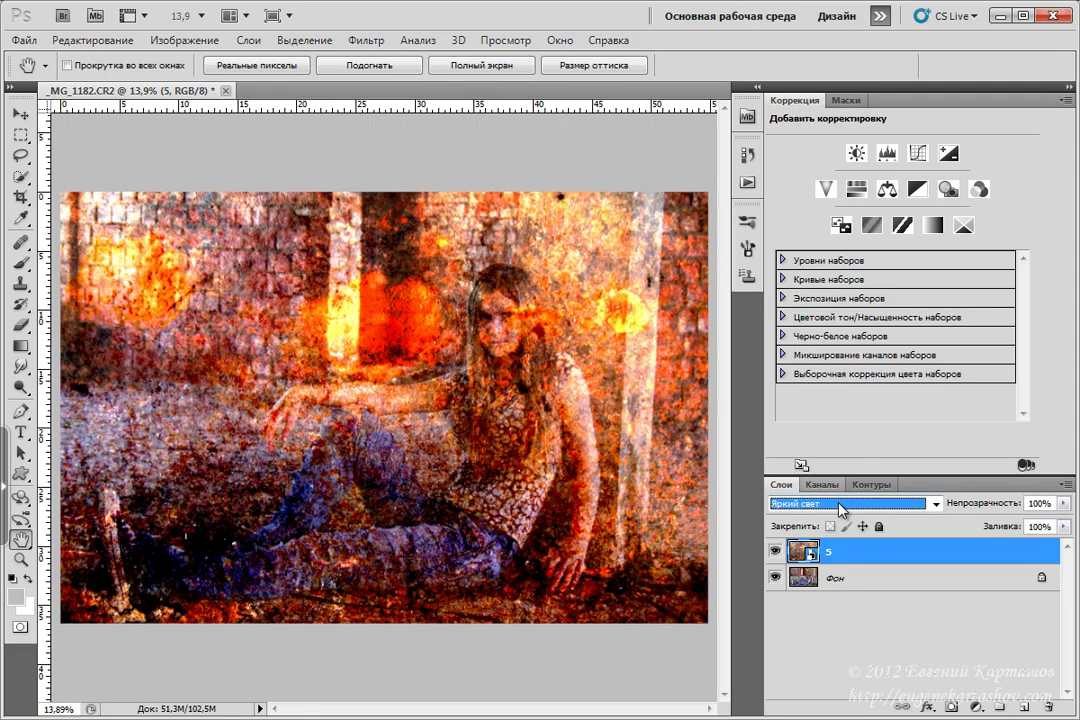
{"action": "scroll", "coordinate": [840, 507], "scroll_direction": "up", "scroll_amount": 1}
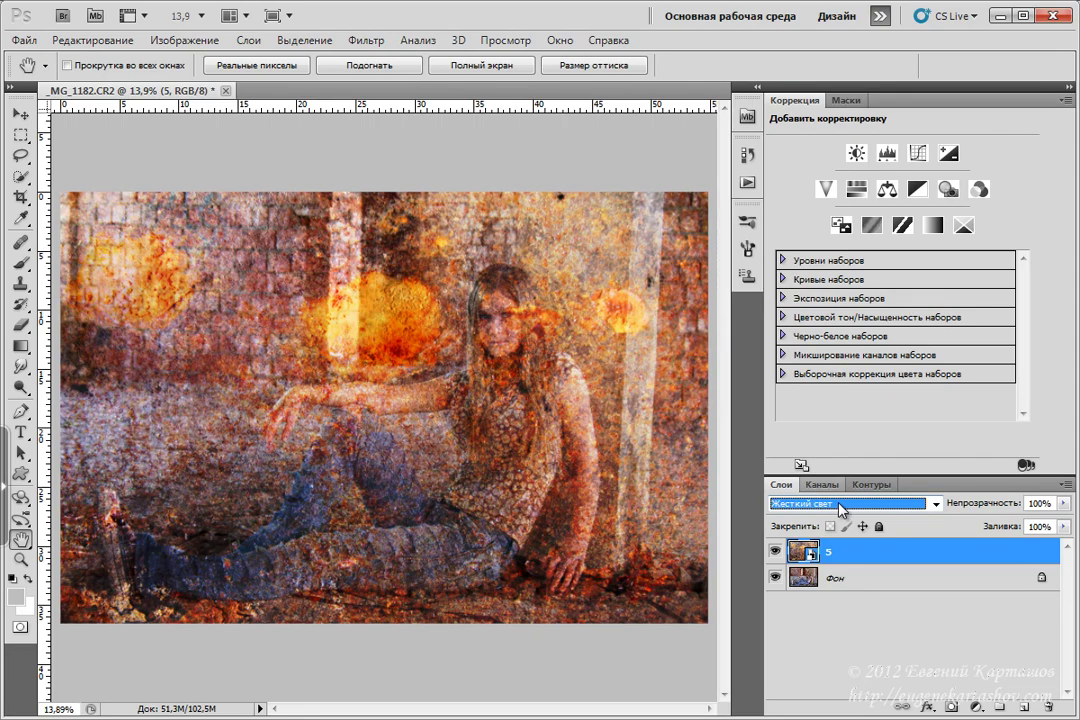
{"action": "scroll", "coordinate": [840, 507], "scroll_direction": "up", "scroll_amount": 1}
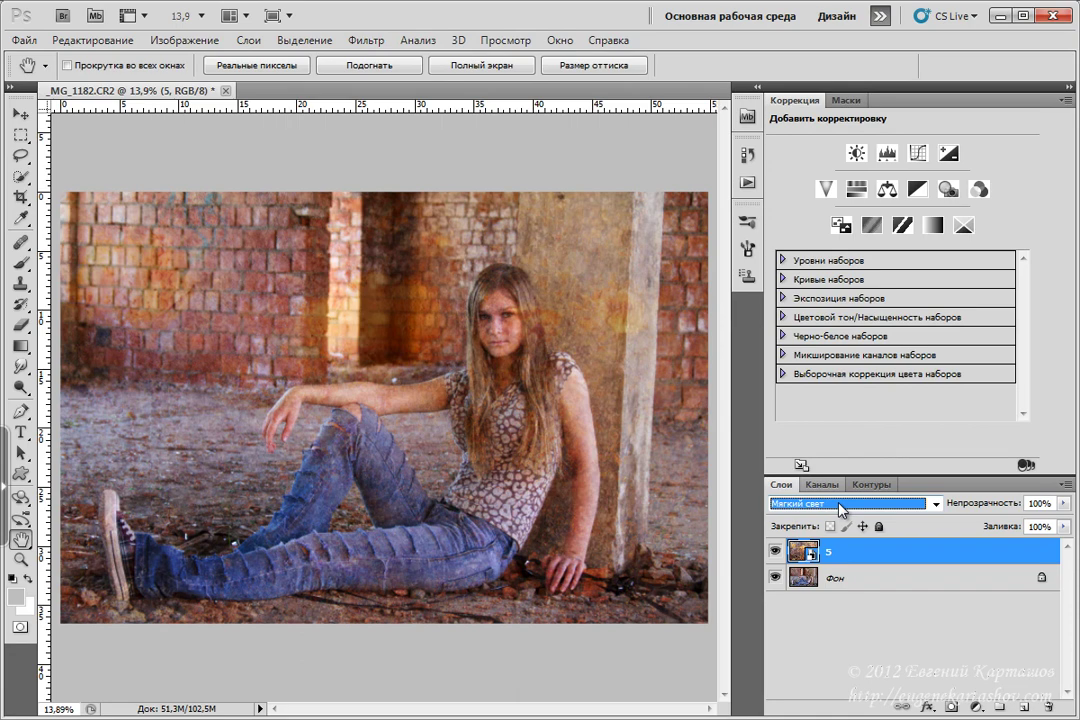
{"action": "scroll", "coordinate": [840, 507], "scroll_direction": "up", "scroll_amount": 1}
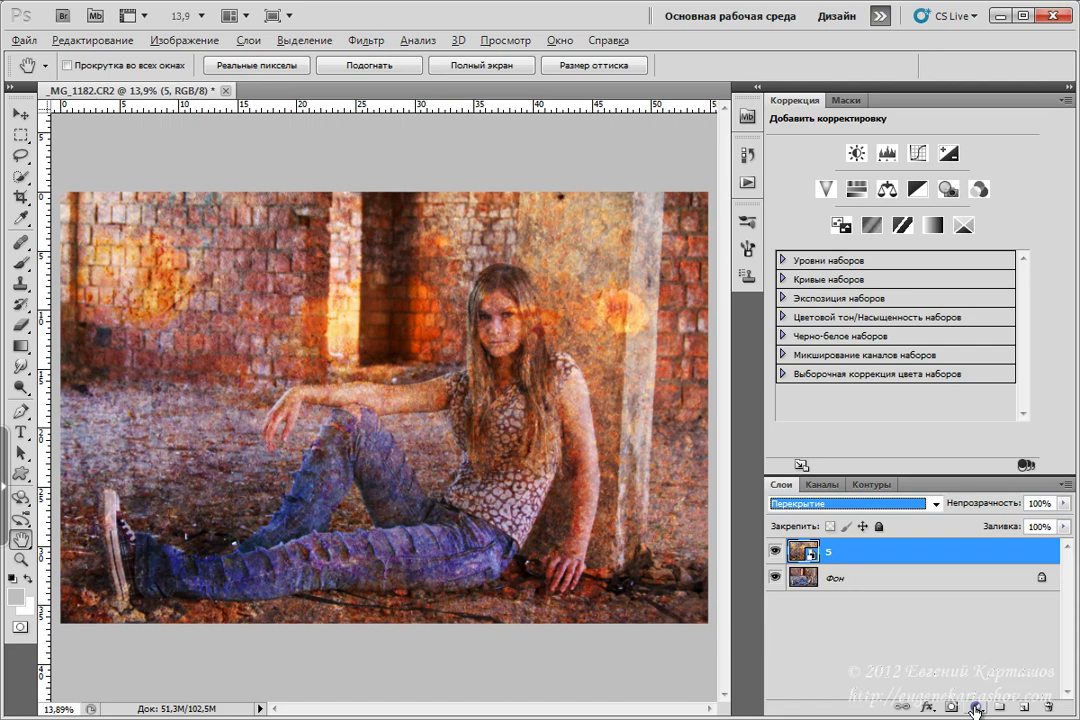
- Add a Цветовой тон/Насыщенность adjustment layer clipped to texture layer 5
{"action": "left_click", "coordinate": [975, 707]}
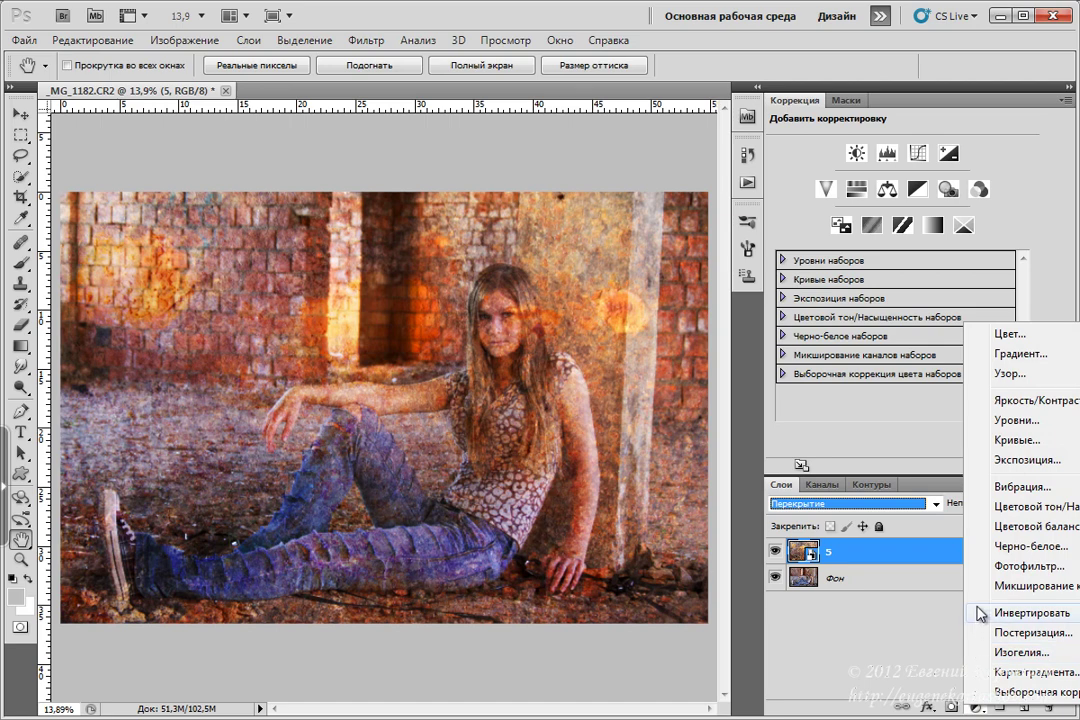
{"action": "left_click", "coordinate": [998, 510]}
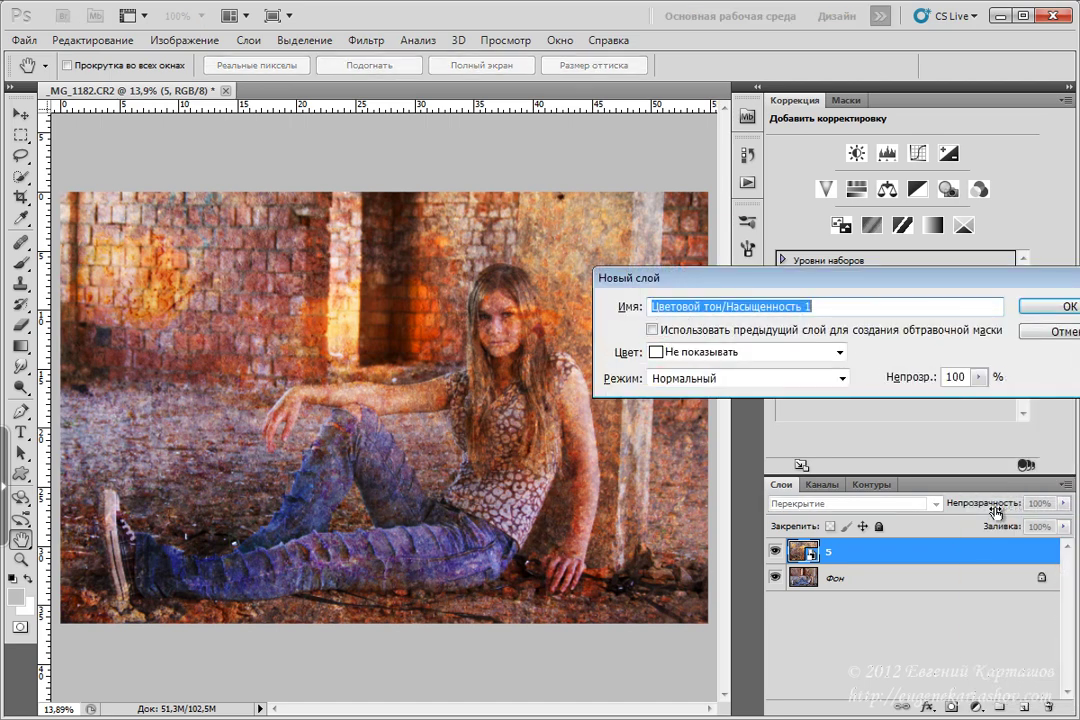
{"action": "left_click_drag", "start_coordinate": [898, 277], "coordinate": [705, 290]}
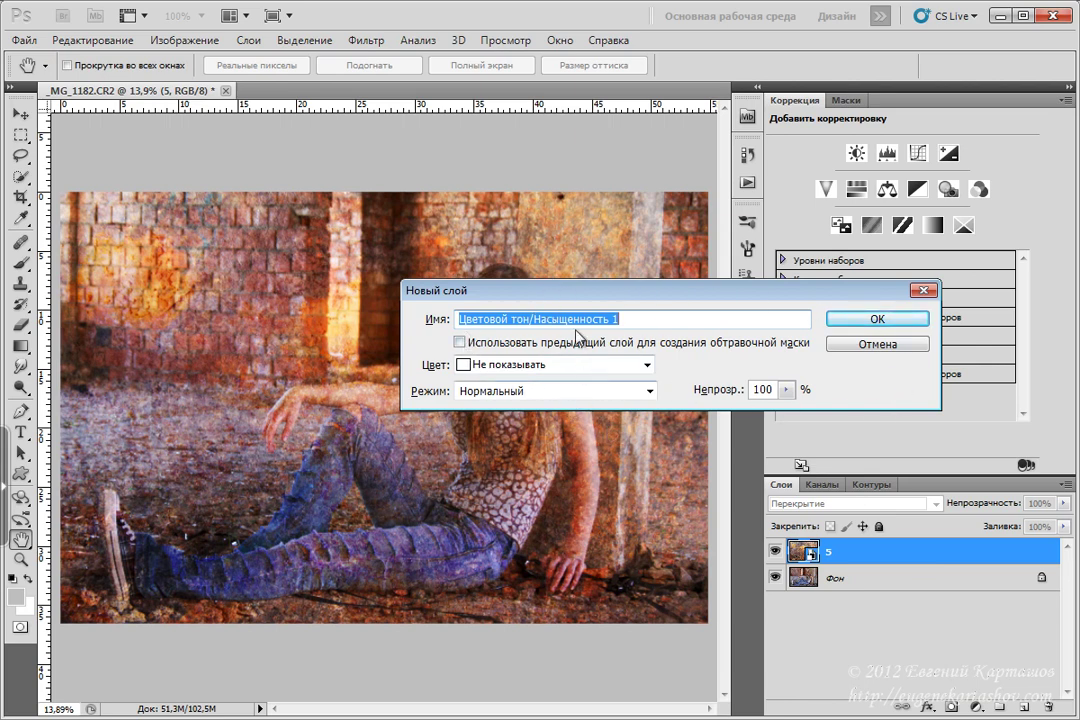
{"action": "left_click", "coordinate": [460, 344]}
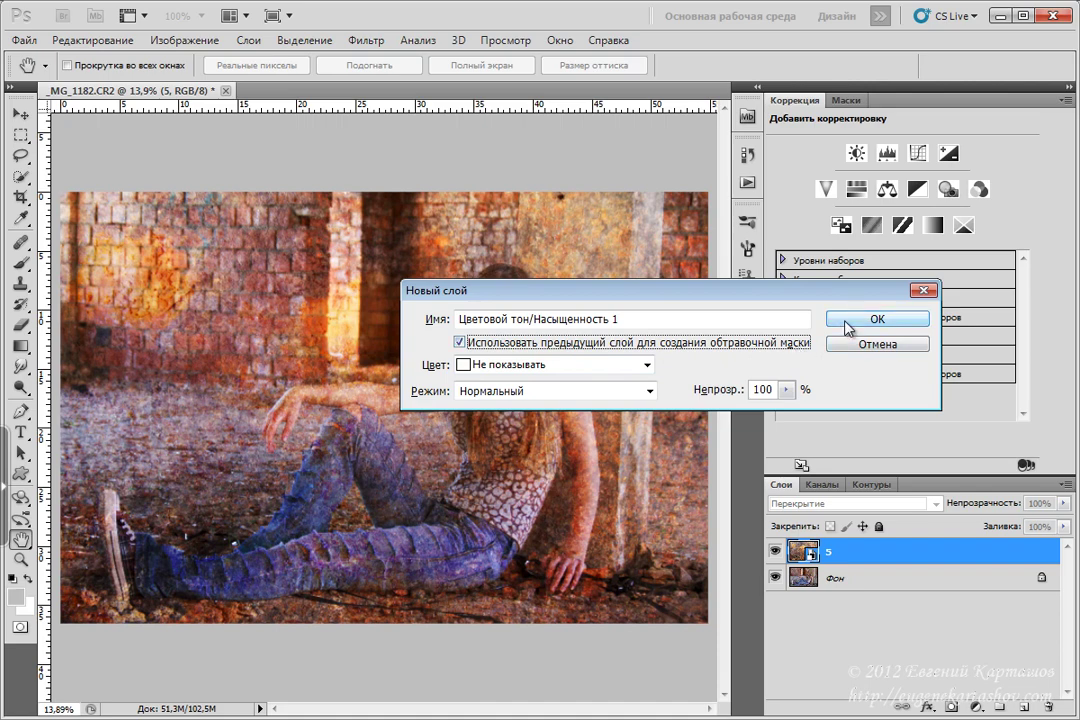
{"action": "left_click", "coordinate": [848, 320]}
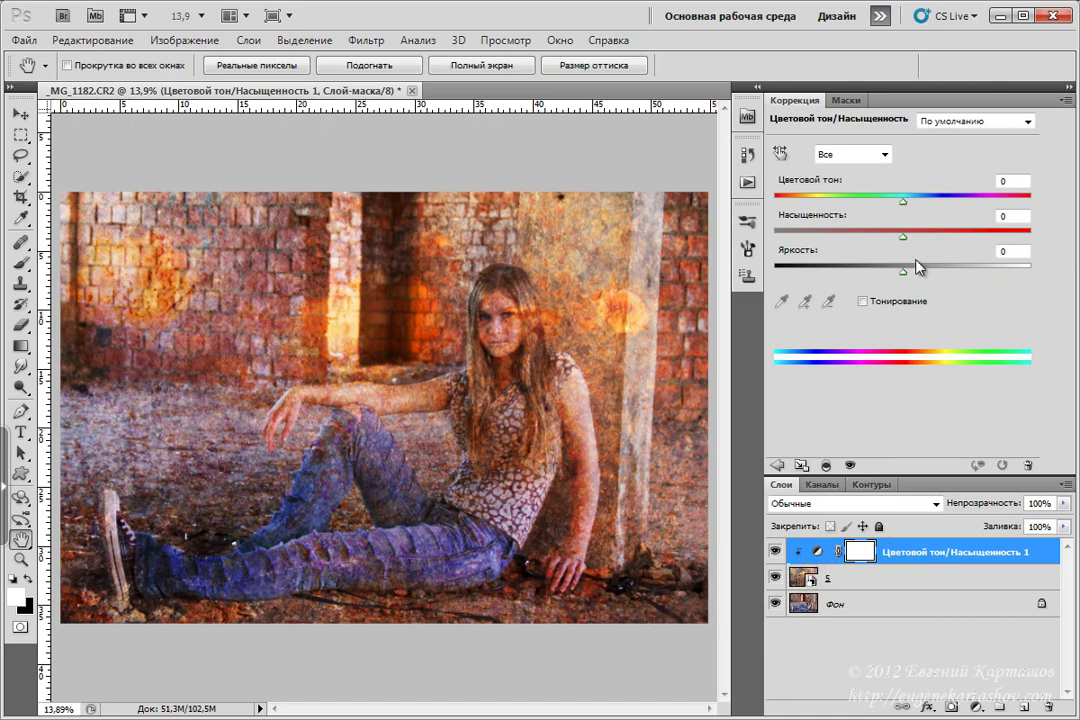
- Drop the texture's Saturation to -66, then select the Фон background layer
{"action": "left_click_drag", "start_coordinate": [903, 237], "coordinate": [845, 246]}
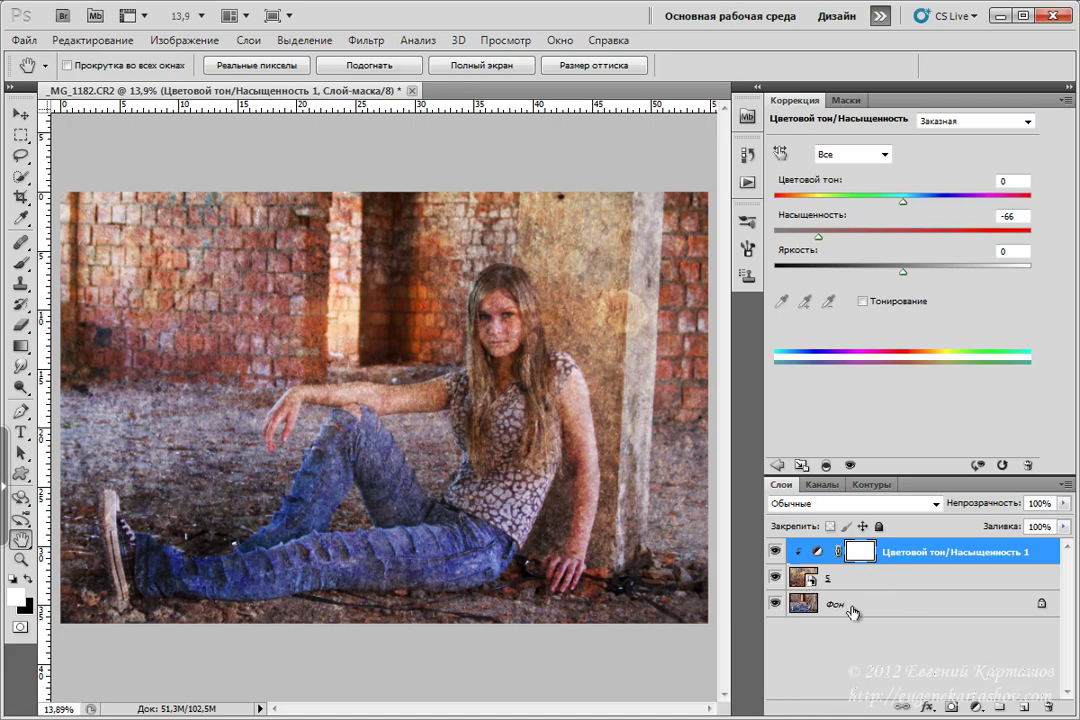
{"action": "left_click", "coordinate": [800, 605]}
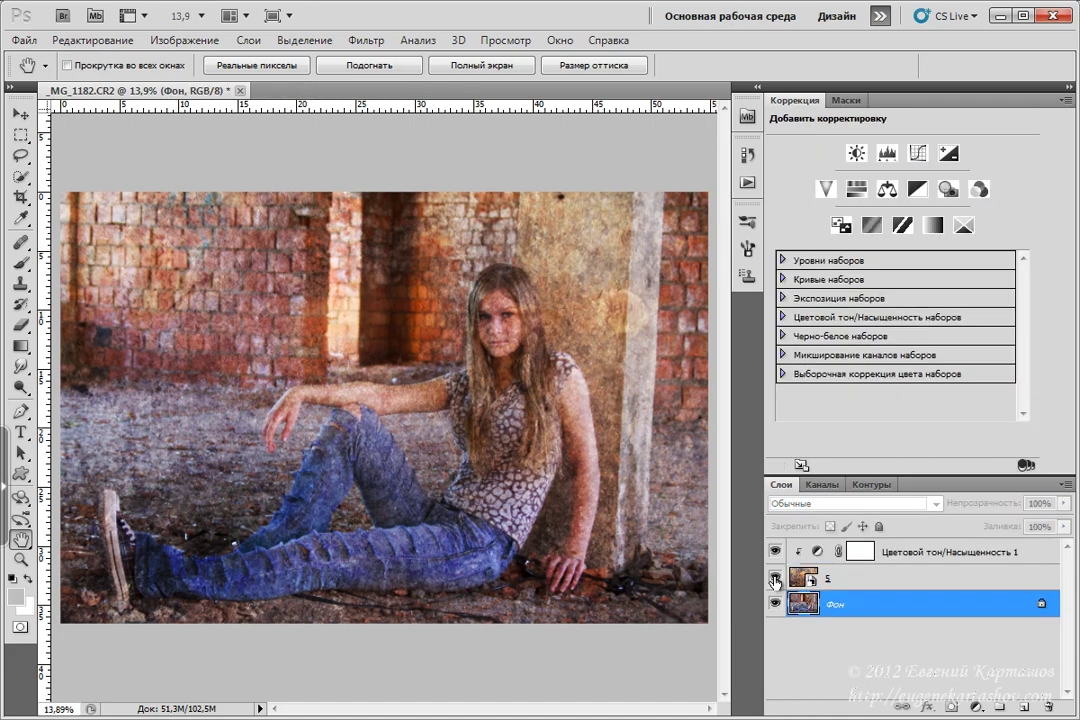
- Hide layer 5 and Quick Select the girl's face and torso with a 125 brush
{"action": "left_click", "coordinate": [775, 579]}
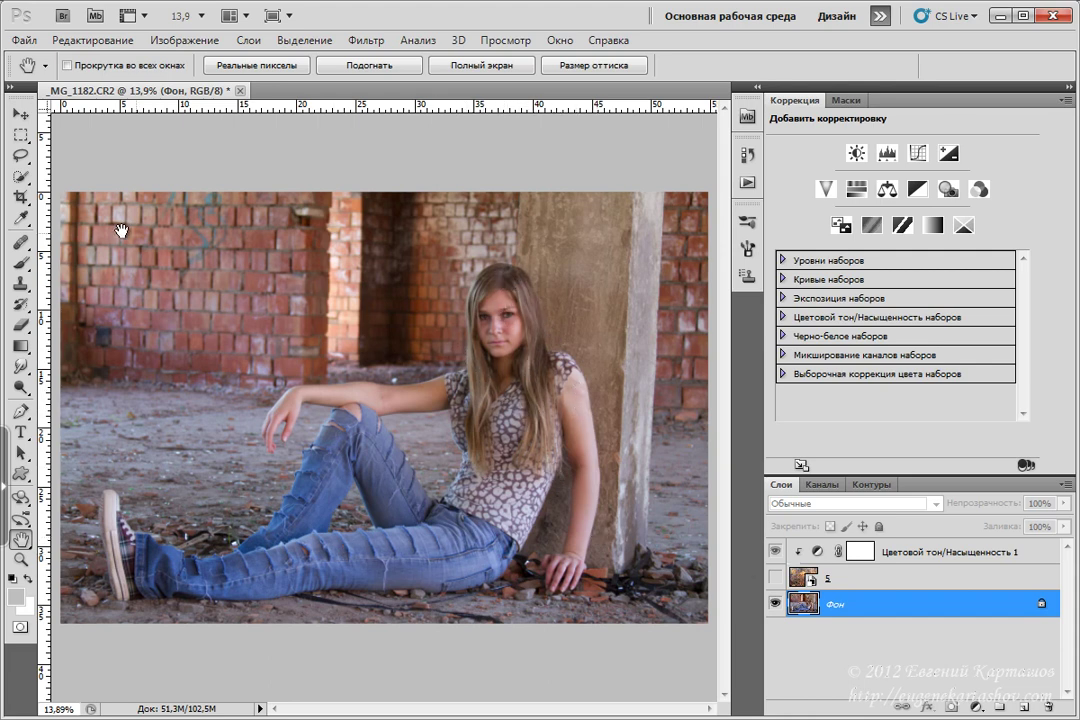
{"action": "left_click", "coordinate": [22, 180]}
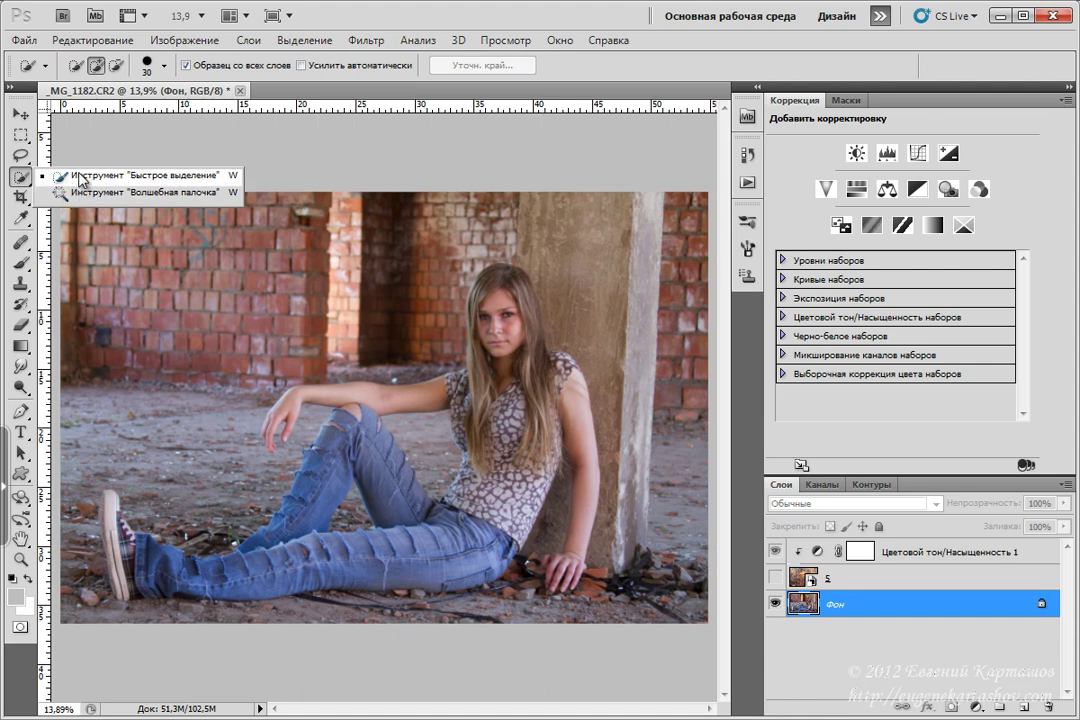
{"action": "left_click", "coordinate": [80, 180]}
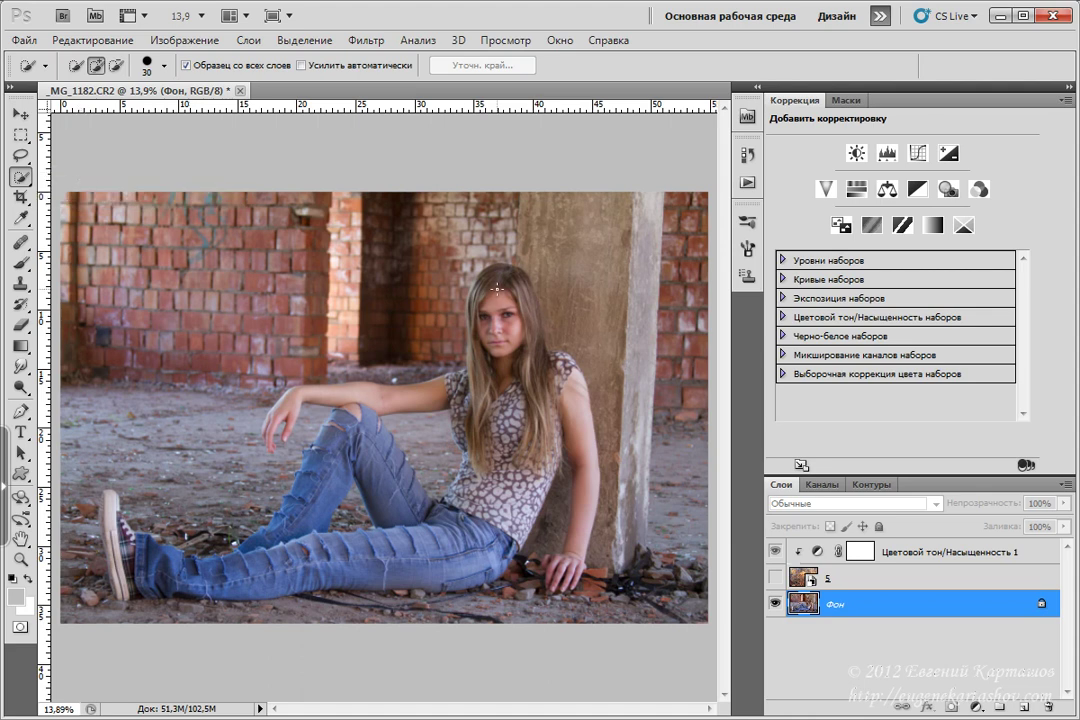
{"action": "key", "text": "bracketright"}
{"action": "key", "text": "bracketright"}
{"action": "key", "text": "bracketright"}
{"action": "mouse_move", "coordinate": [495, 271]}
{"action": "left_mouse_down"}
{"action": "mouse_move", "coordinate": [539, 377]}
{"action": "mouse_move", "coordinate": [427, 395]}
{"action": "mouse_move", "coordinate": [297, 394]}
{"action": "mouse_move", "coordinate": [279, 416]}
{"action": "mouse_move", "coordinate": [300, 400]}
{"action": "left_mouse_up"}
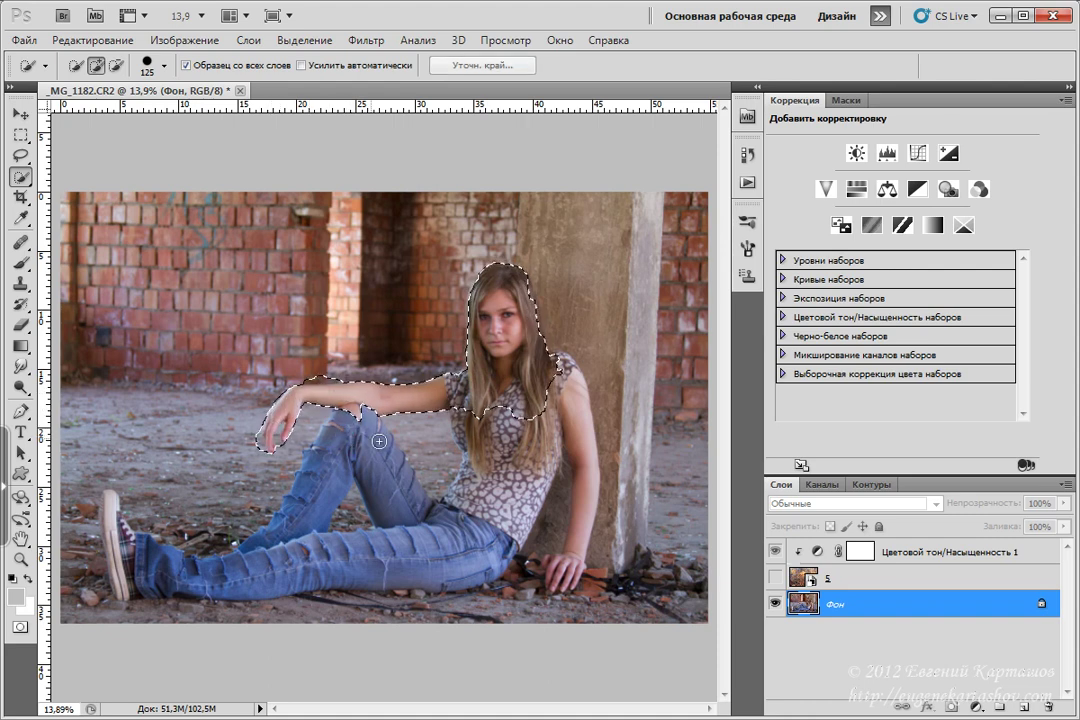
{"action": "mouse_move", "coordinate": [460, 405]}
{"action": "left_mouse_down"}
{"action": "mouse_move", "coordinate": [475, 447]}
{"action": "mouse_move", "coordinate": [468, 500]}
{"action": "mouse_move", "coordinate": [603, 562]}
{"action": "left_mouse_up"}
- Subtract stray background near the girl's arm, knee and hand with a smaller brush
{"action": "key", "text": "bracketleft"}
{"action": "key", "text": "bracketleft"}
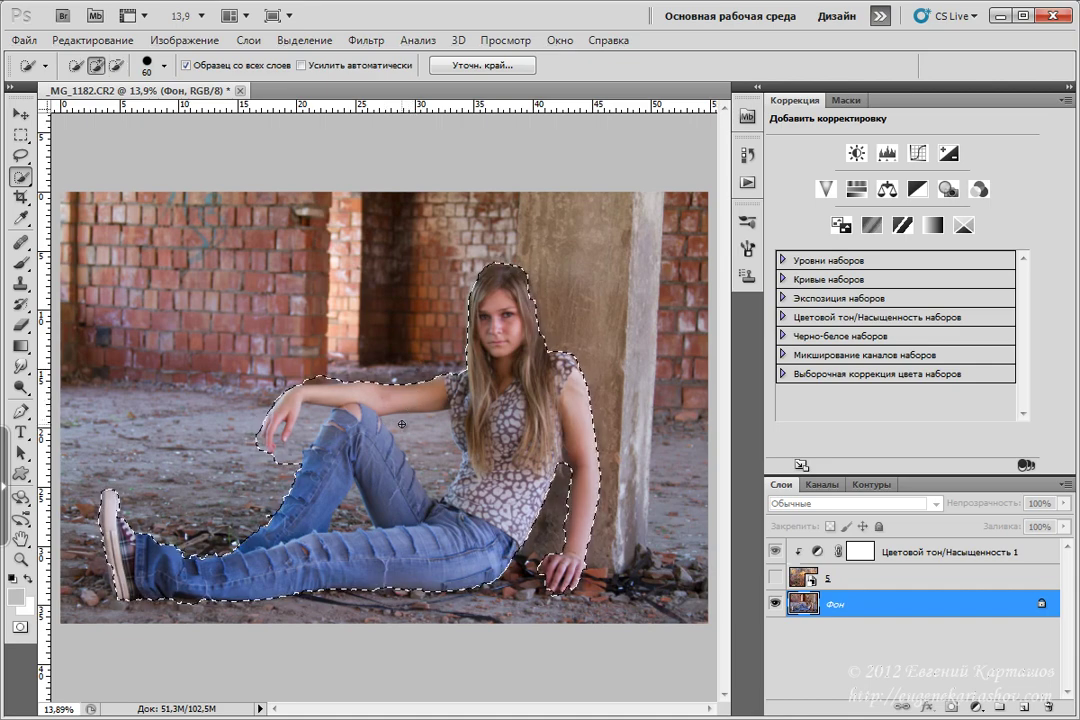
{"action": "key", "text": "alt"}
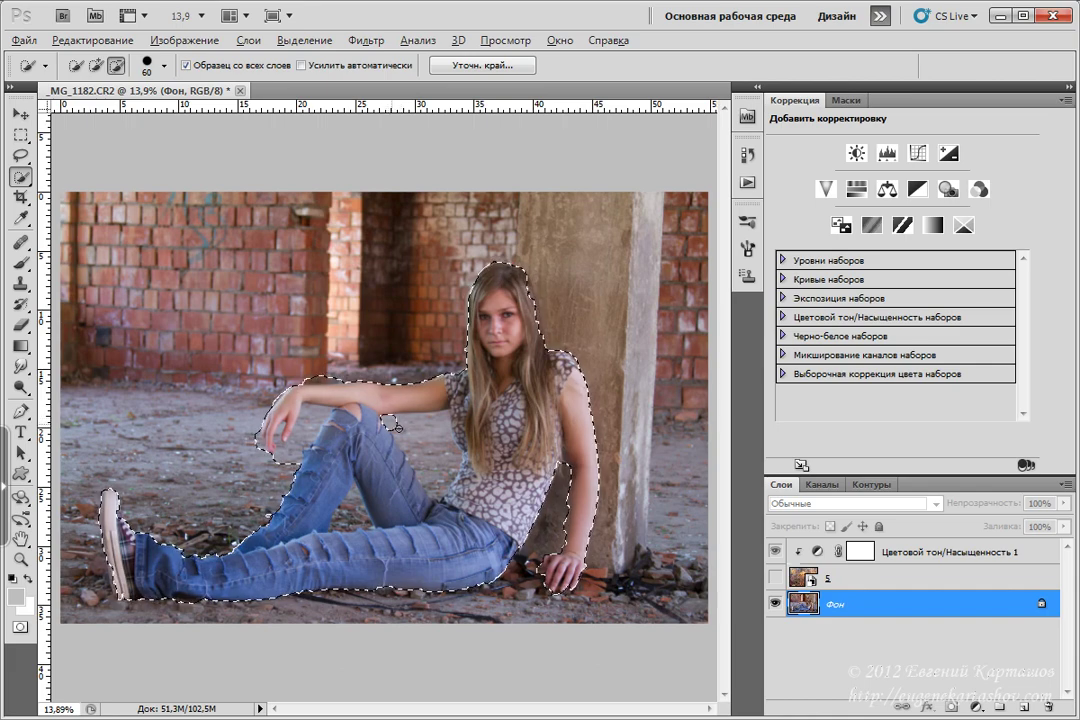
{"action": "left_click_drag", "start_coordinate": [390, 400], "coordinate": [366, 417]}
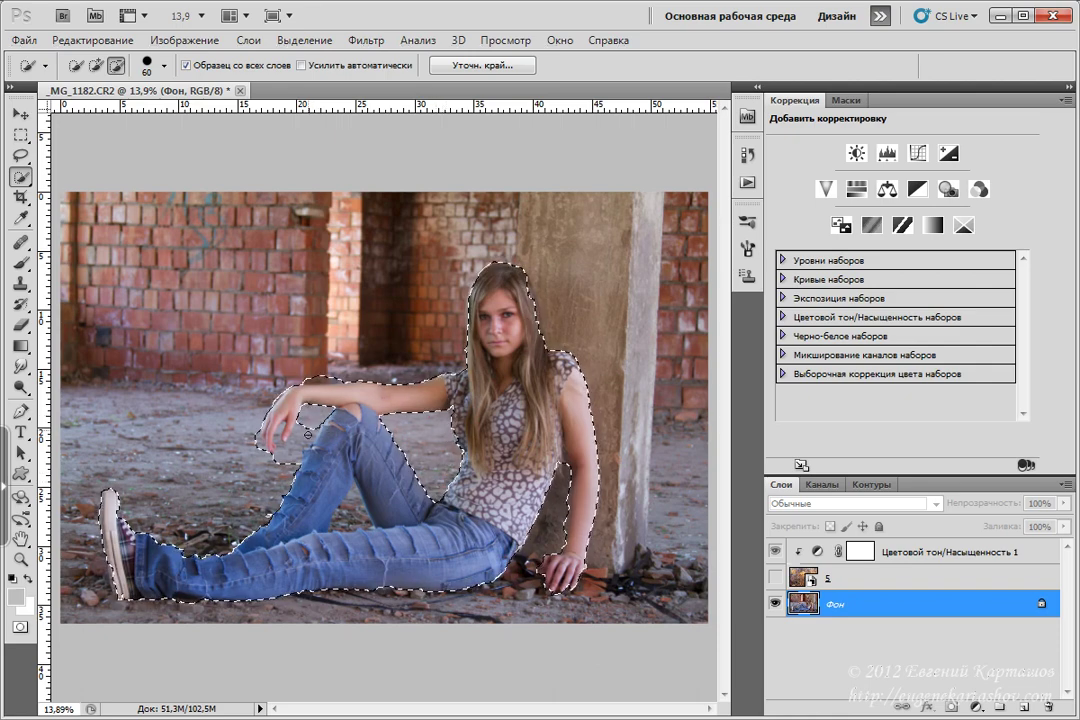
{"action": "left_click_drag", "start_coordinate": [313, 409], "coordinate": [297, 454]}
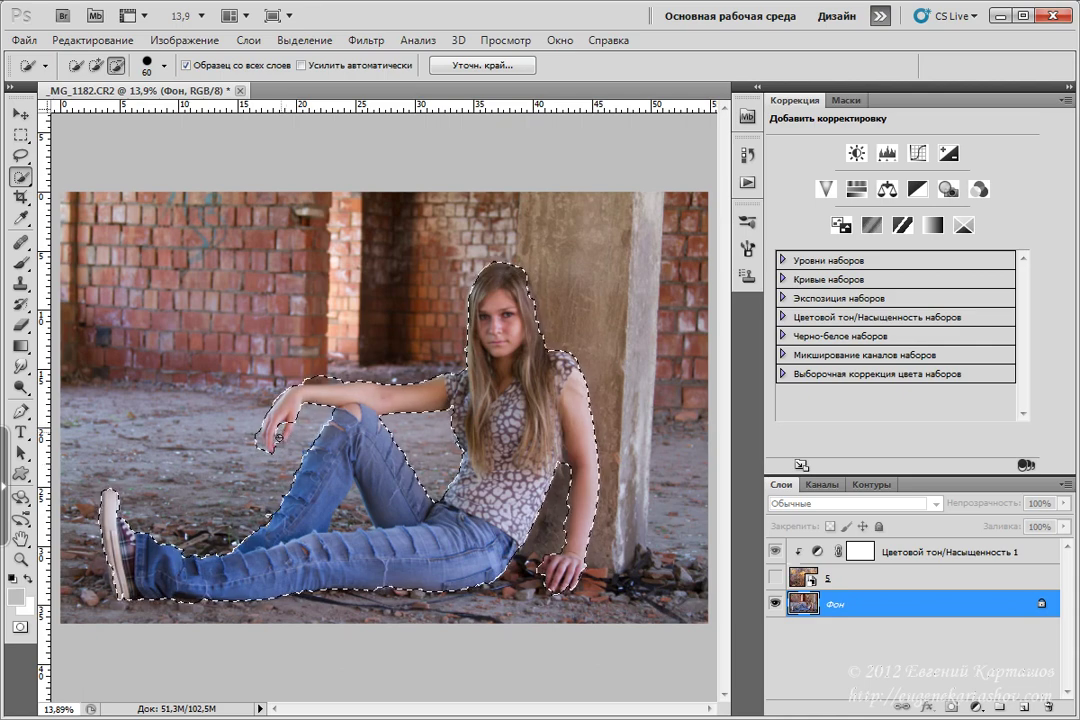
{"action": "key", "text": "alt"}
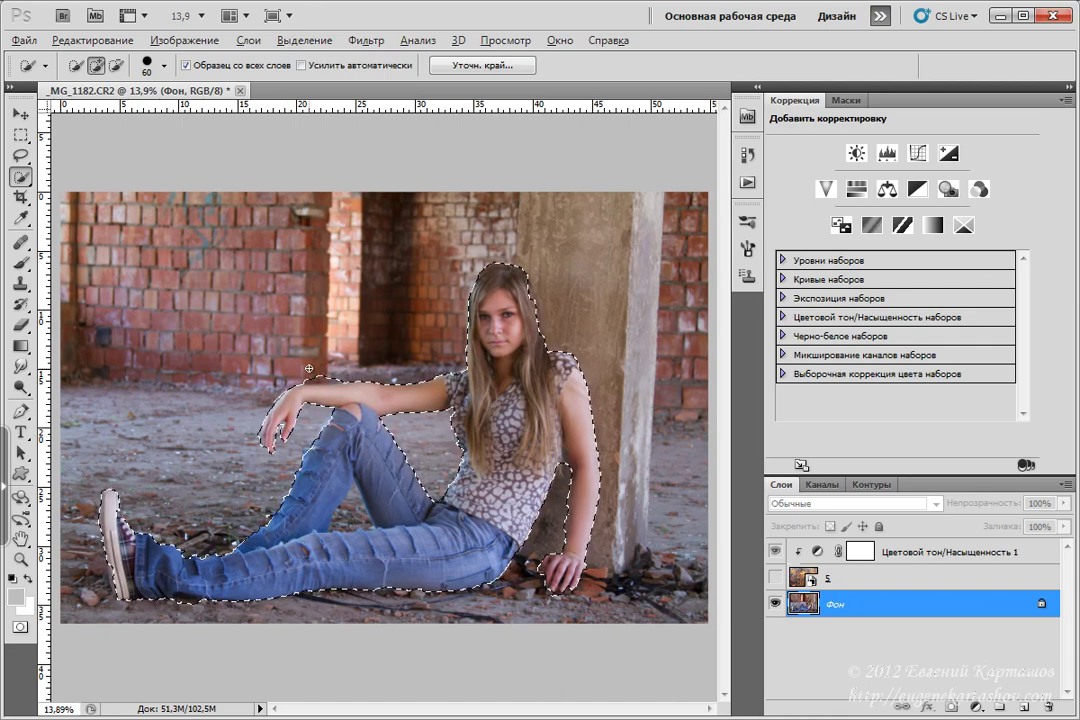
{"action": "key", "text": "alt"}
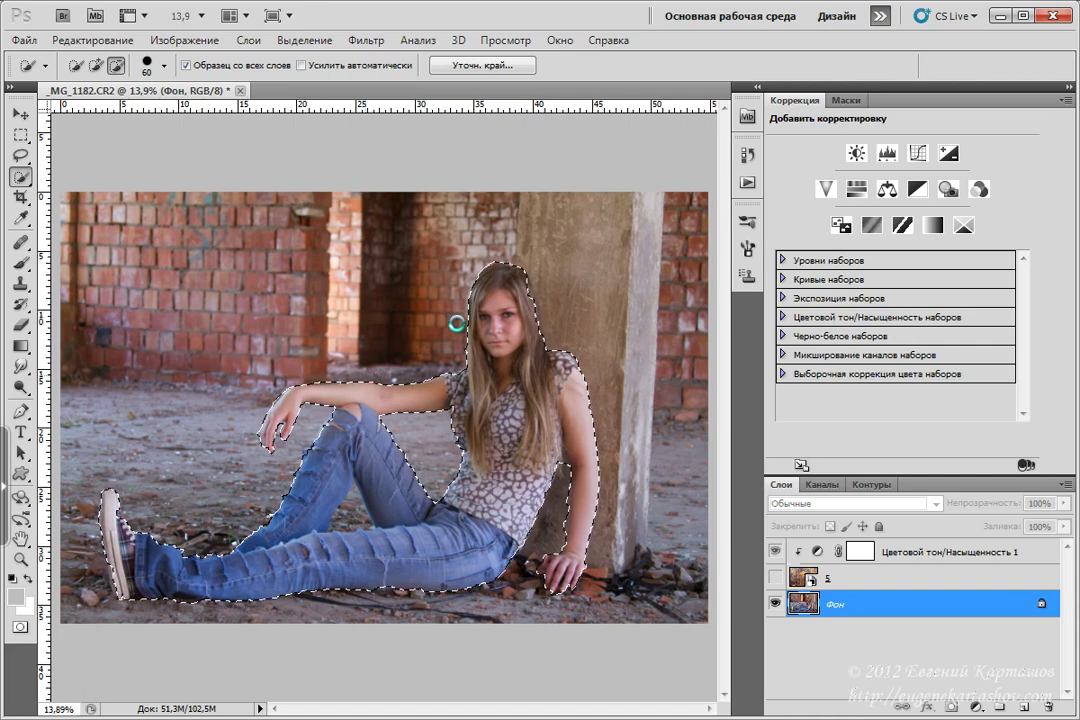
{"action": "key", "text": "alt"}
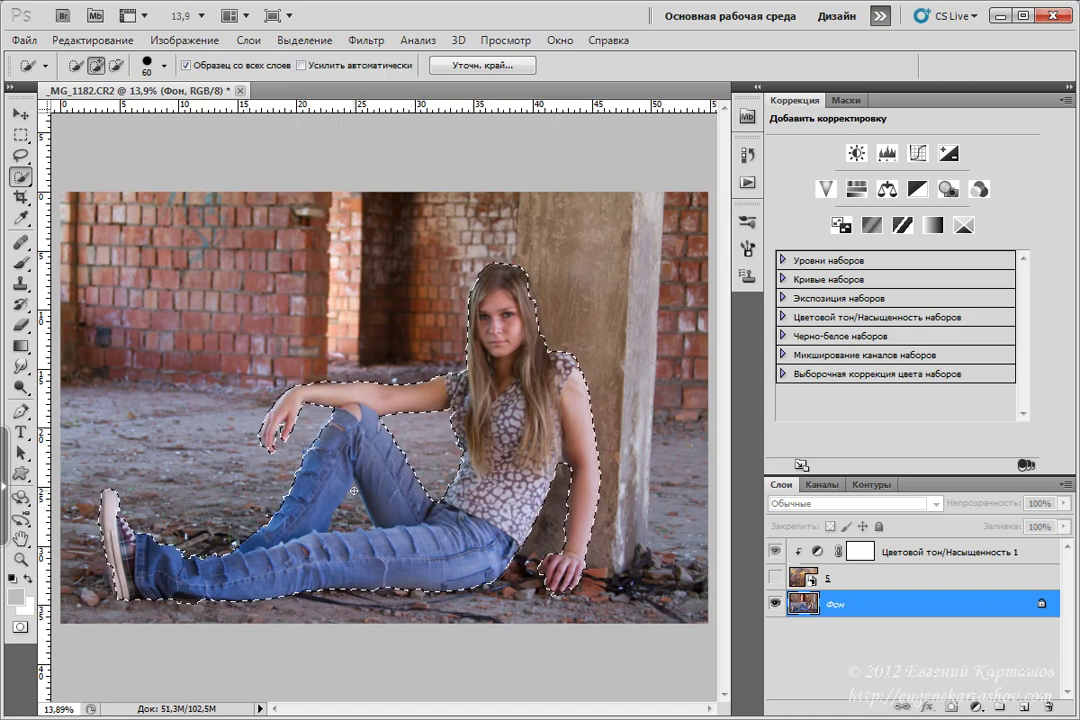
{"action": "key", "text": "alt"}
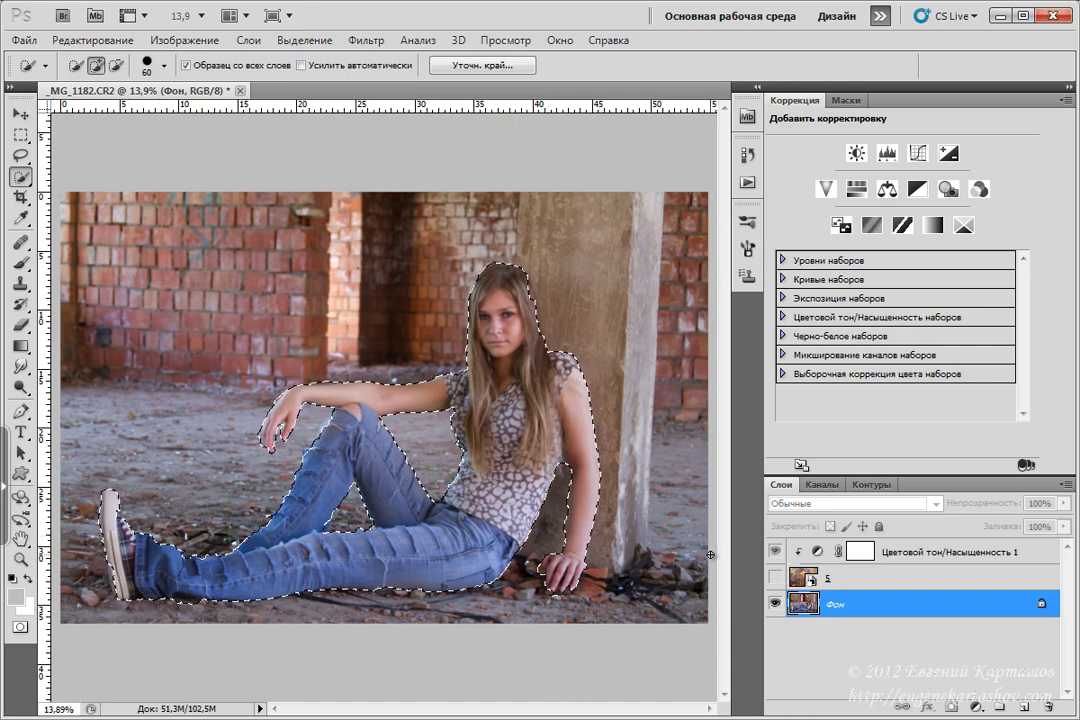
- Apply a 10-pixel feather to the girl's selection
{"action": "left_click", "coordinate": [303, 42]}
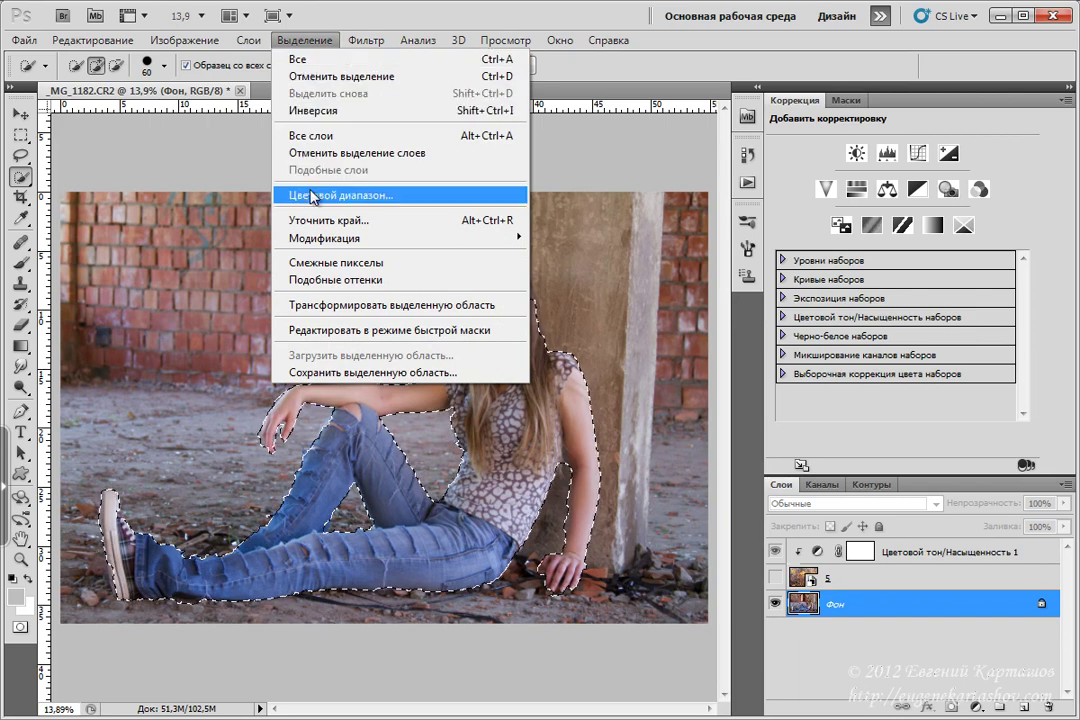
{"action": "mouse_move", "coordinate": [400, 238]}
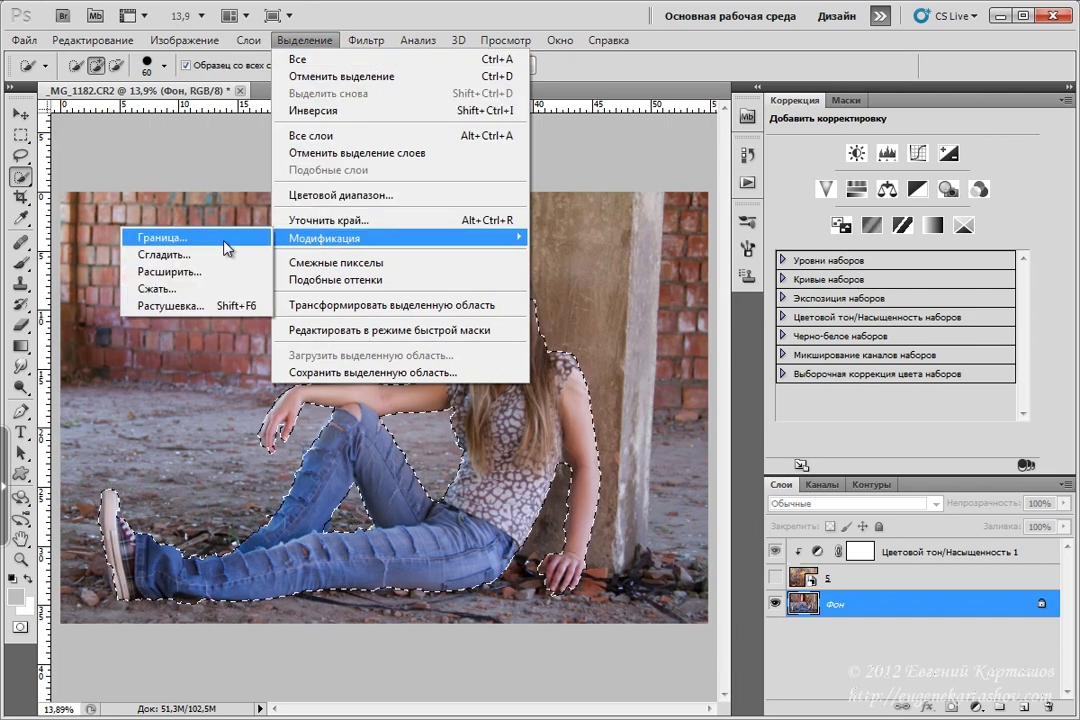
{"action": "left_click", "coordinate": [178, 305]}
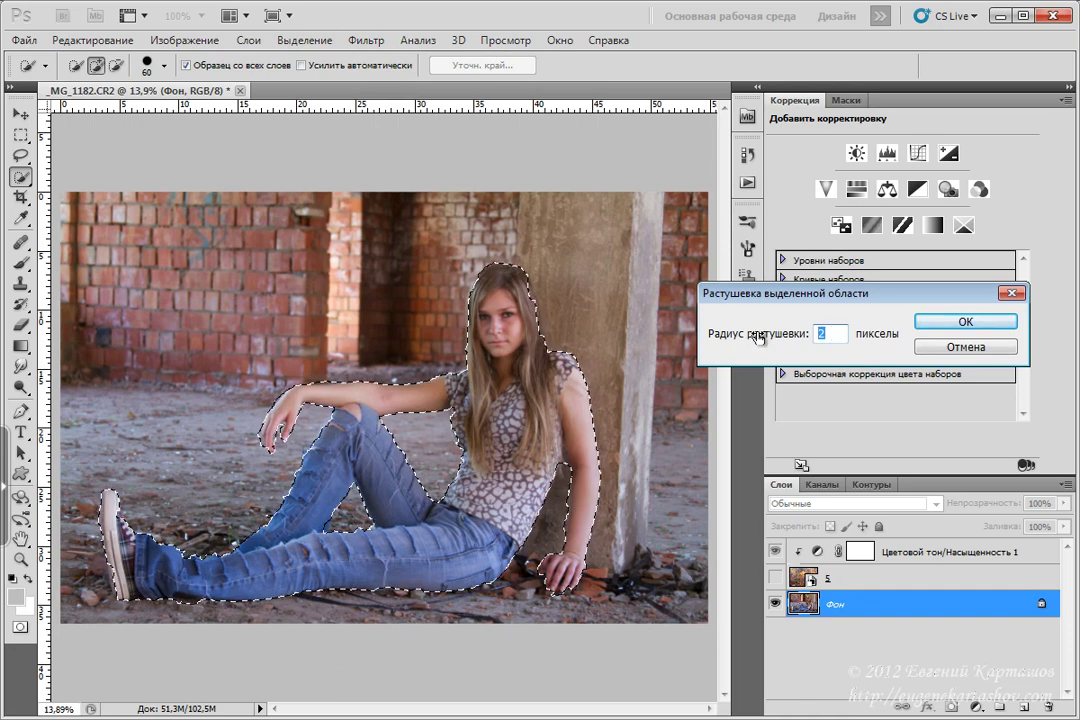
{"action": "type", "text": "10"}
{"action": "key", "text": "Return"}
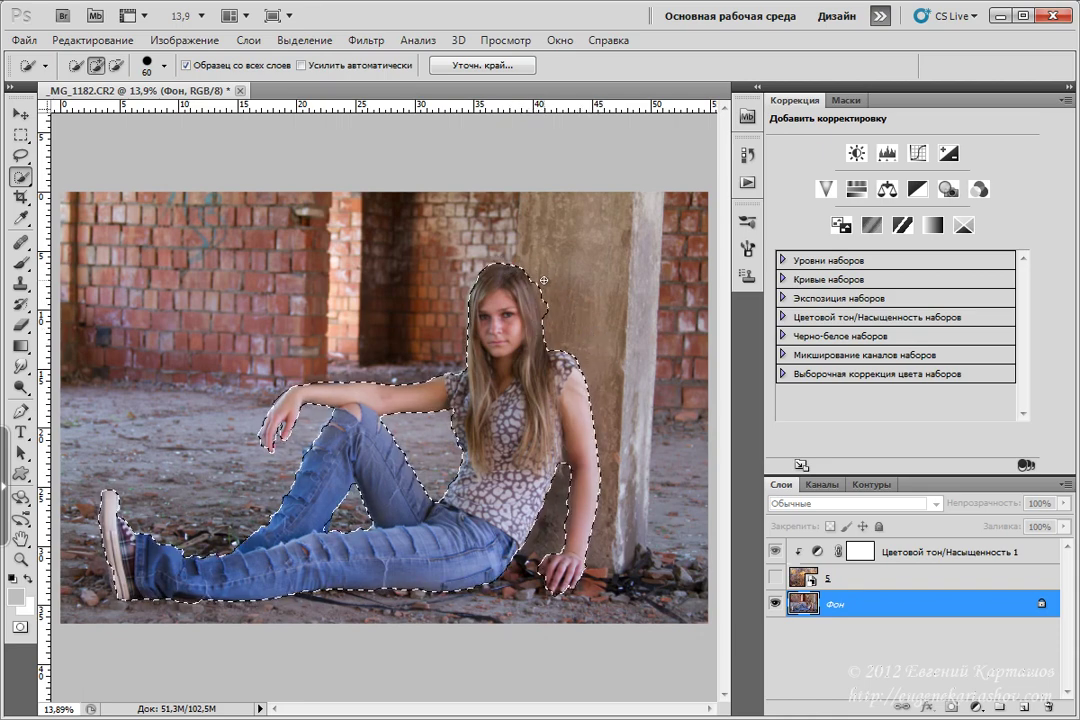
- Show and select texture layer 5, apply an Average (Среднее) smart filter, and adjust opacity
{"action": "key", "text": "alt"}
{"action": "left_click", "coordinate": [776, 580]}
{"action": "left_click", "coordinate": [873, 582]}
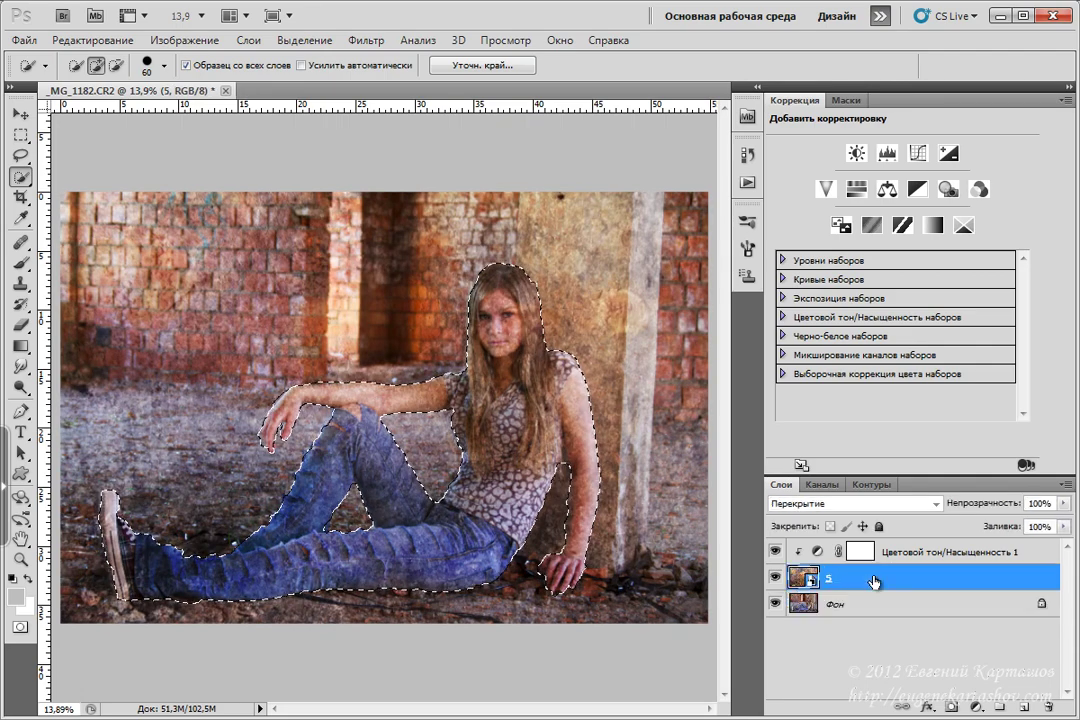
{"action": "left_click", "coordinate": [368, 44]}
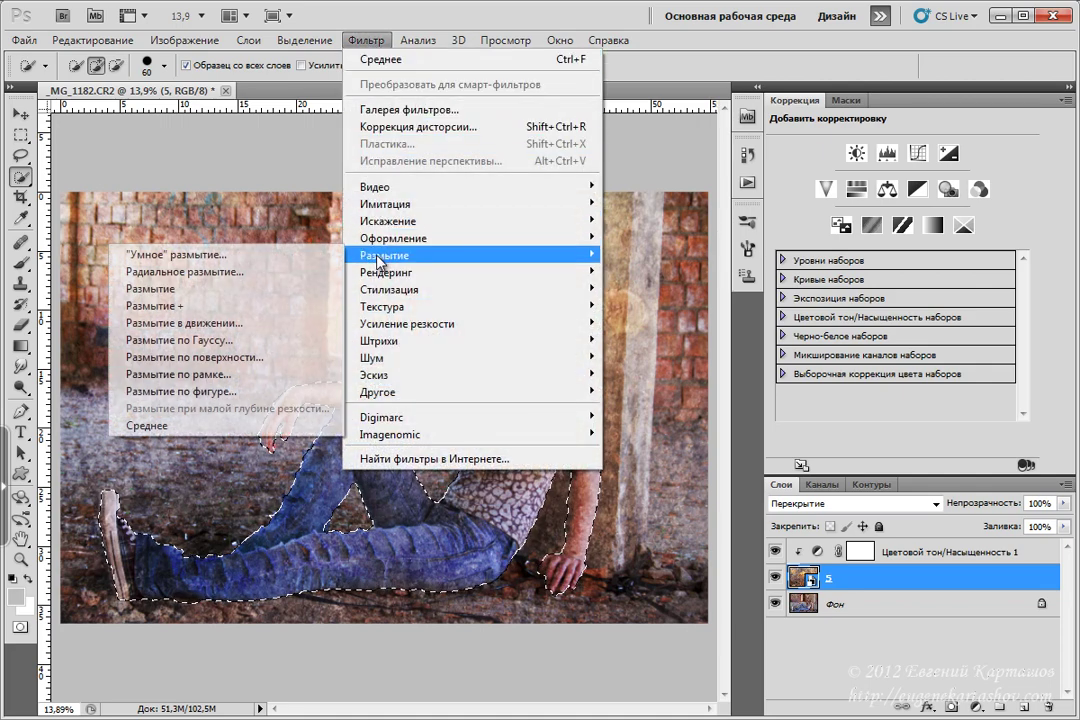
{"action": "mouse_move", "coordinate": [470, 255]}
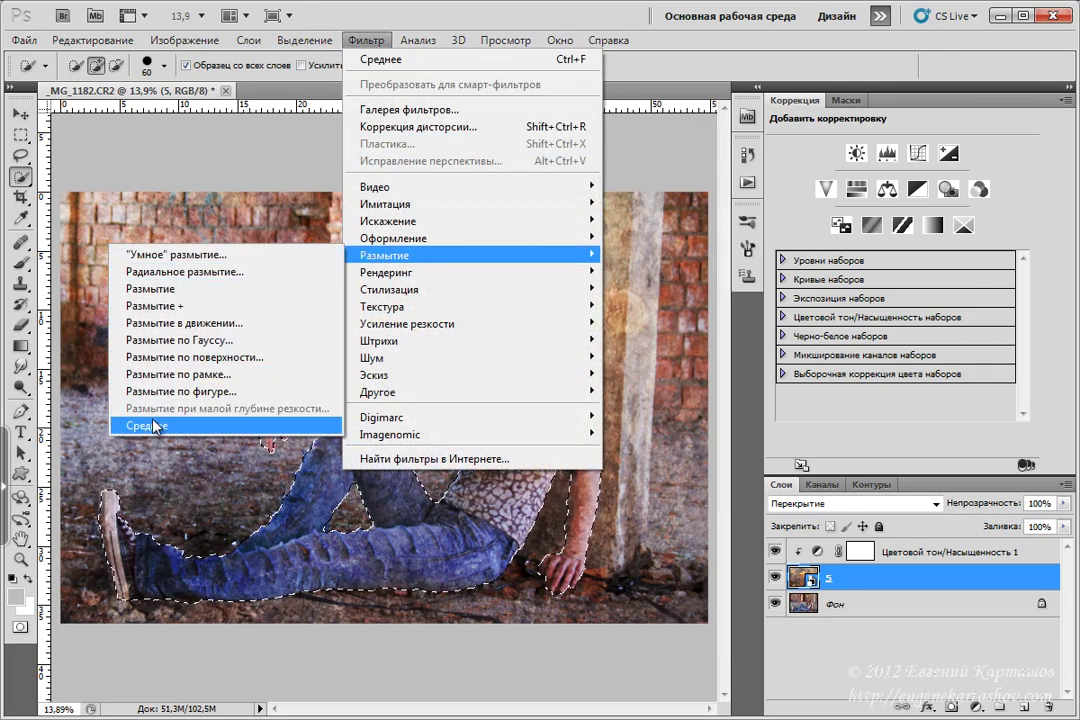
{"action": "left_click", "coordinate": [153, 428]}
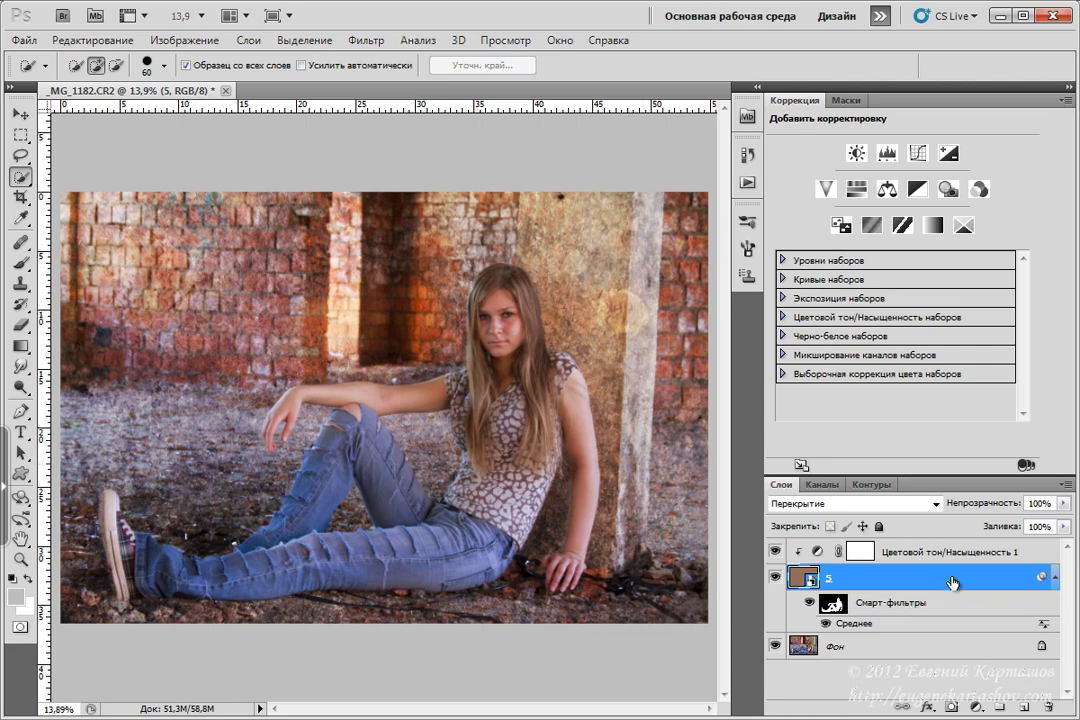
{"action": "mouse_move", "coordinate": [1006, 503]}
{"action": "left_mouse_down"}
{"action": "mouse_move", "coordinate": [997, 503]}
{"action": "mouse_move", "coordinate": [1030, 503]}
{"action": "left_mouse_up"}
- Compare Overlay and Soft Light on texture layer 5, settling on Soft Light (Мягкий свет)
{"action": "left_click", "coordinate": [936, 504]}
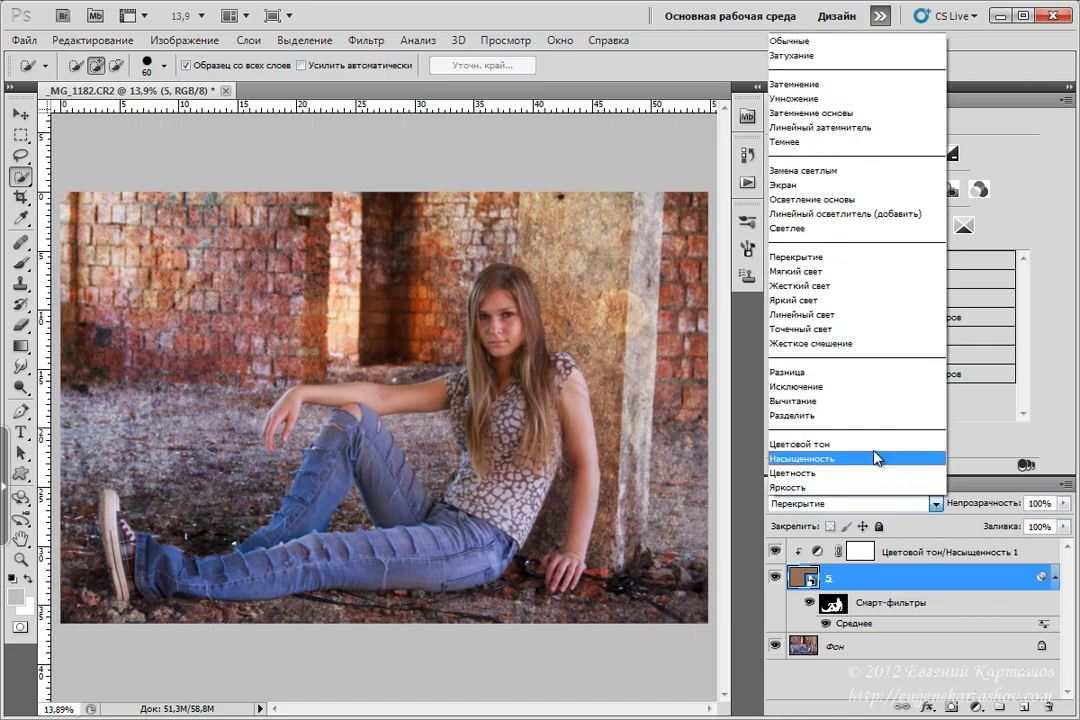
{"action": "left_click", "coordinate": [792, 272]}
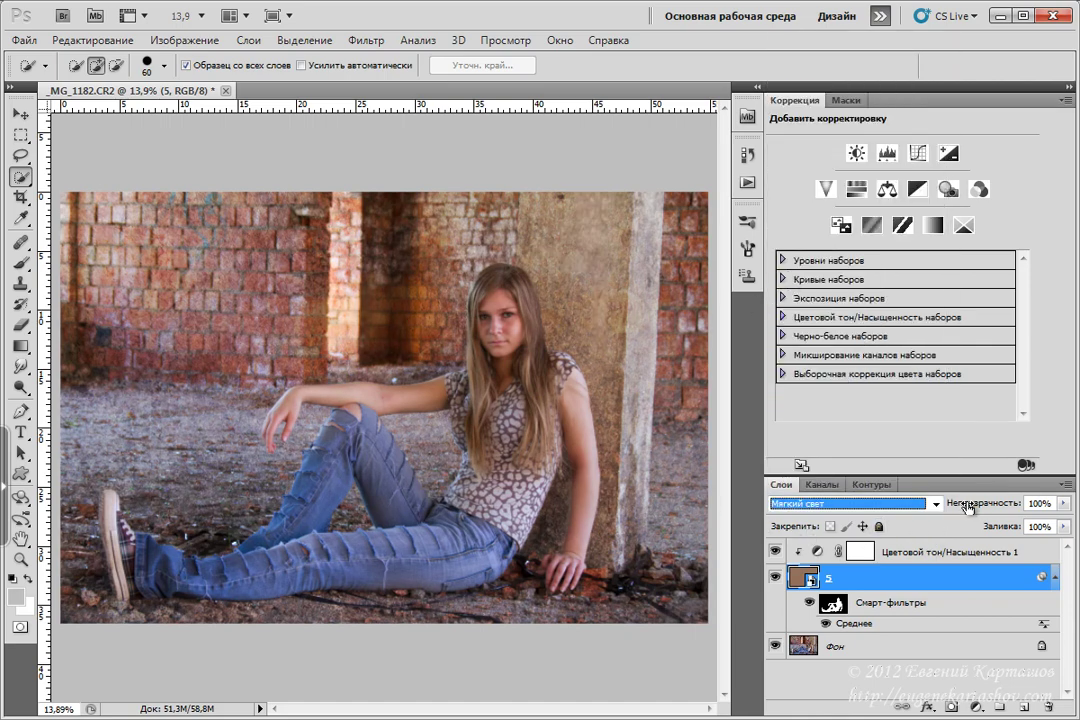
{"action": "left_click", "coordinate": [999, 505]}
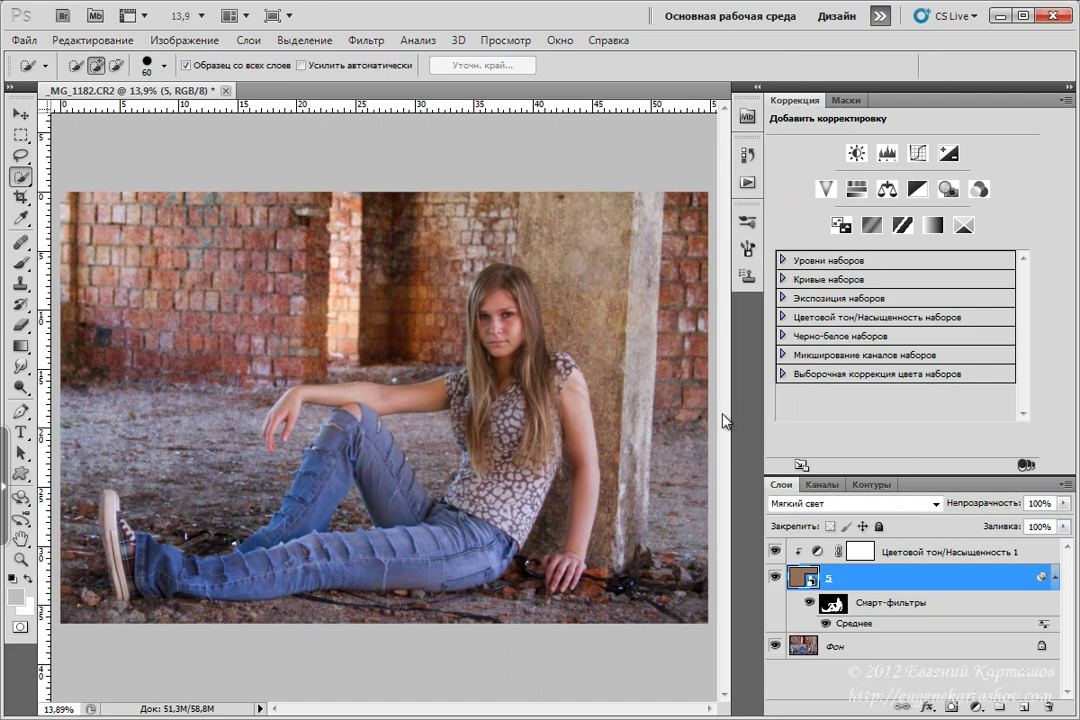
{"action": "left_click", "coordinate": [936, 504]}
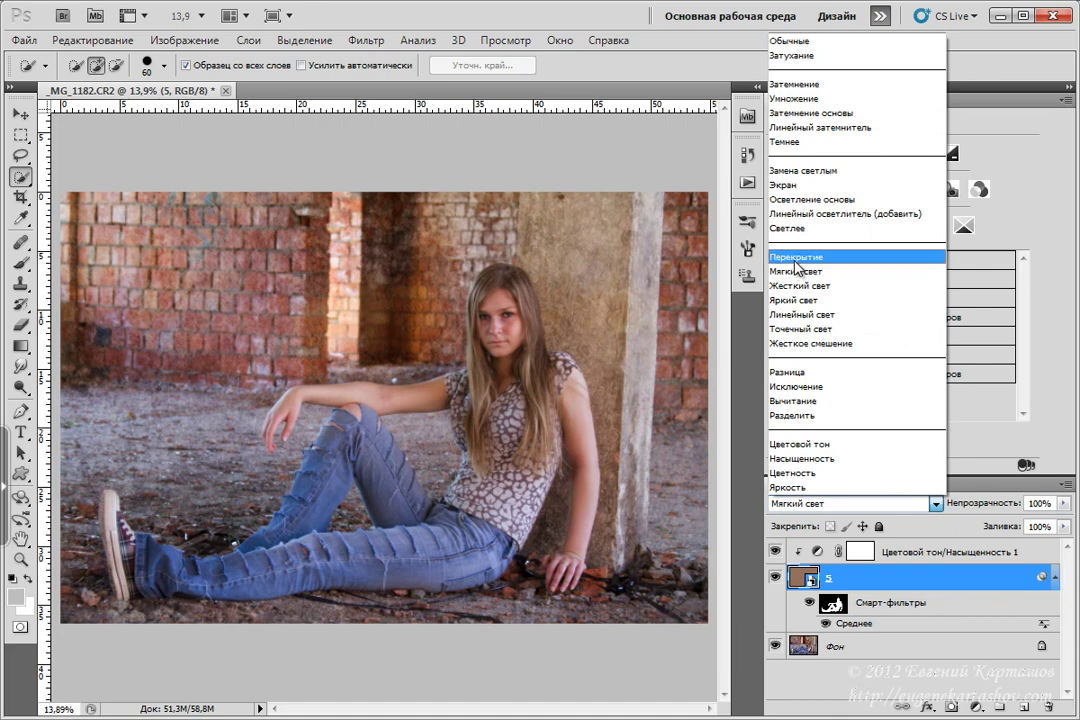
{"action": "left_click", "coordinate": [797, 257]}
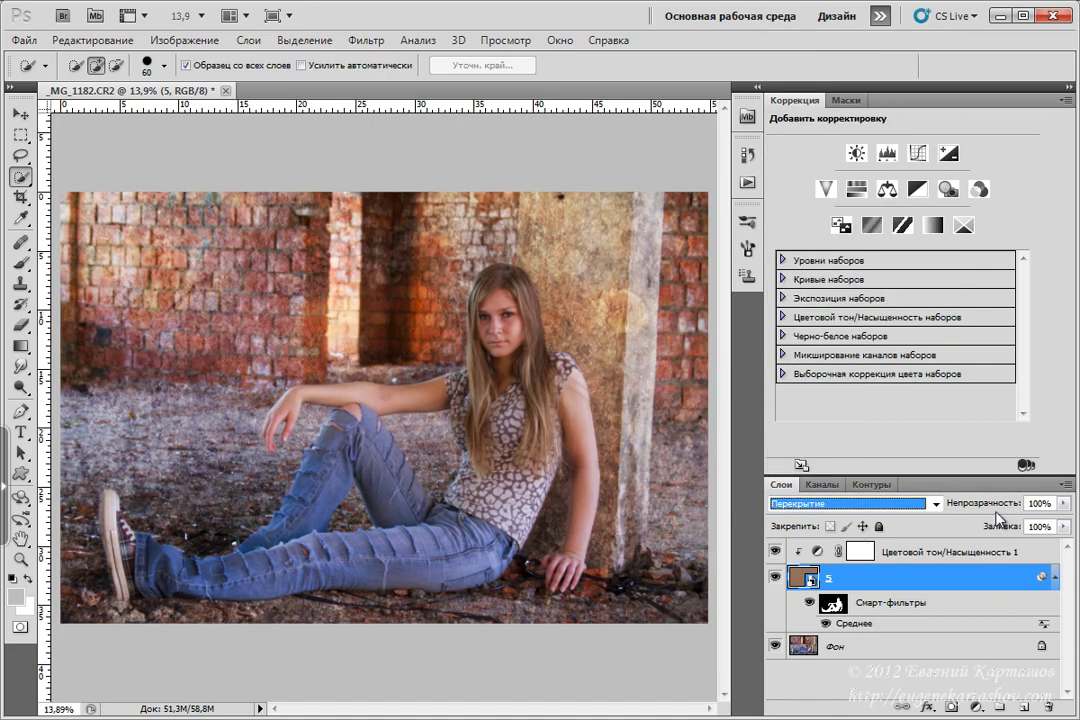
{"action": "left_click", "coordinate": [936, 503]}
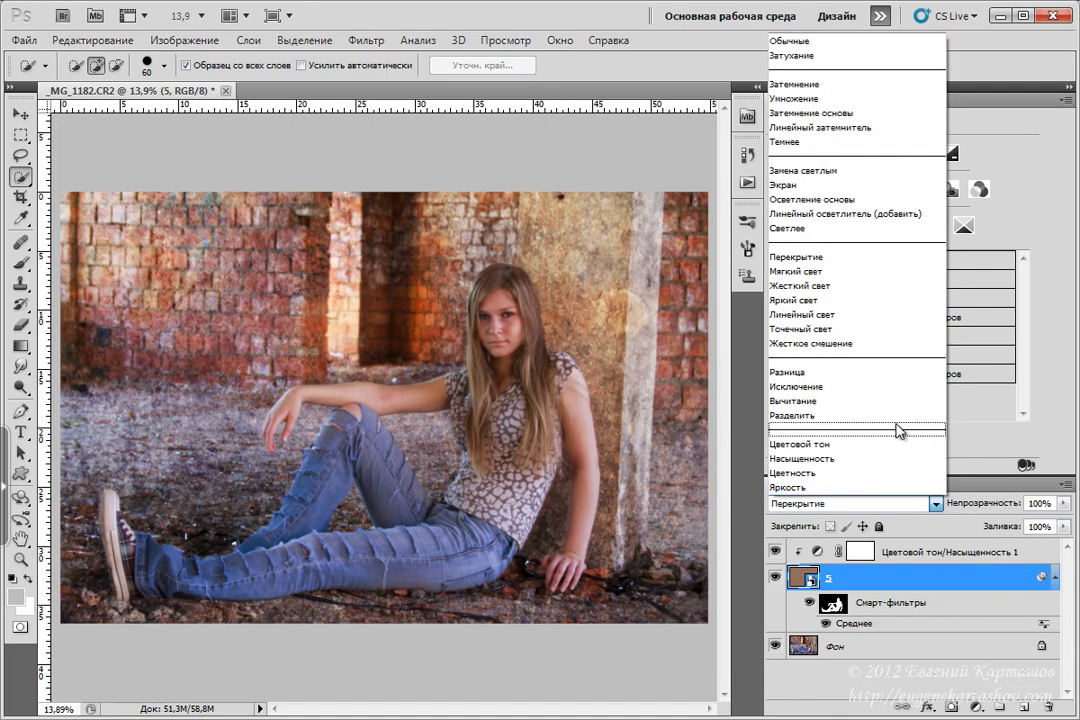
{"action": "left_click", "coordinate": [805, 271]}
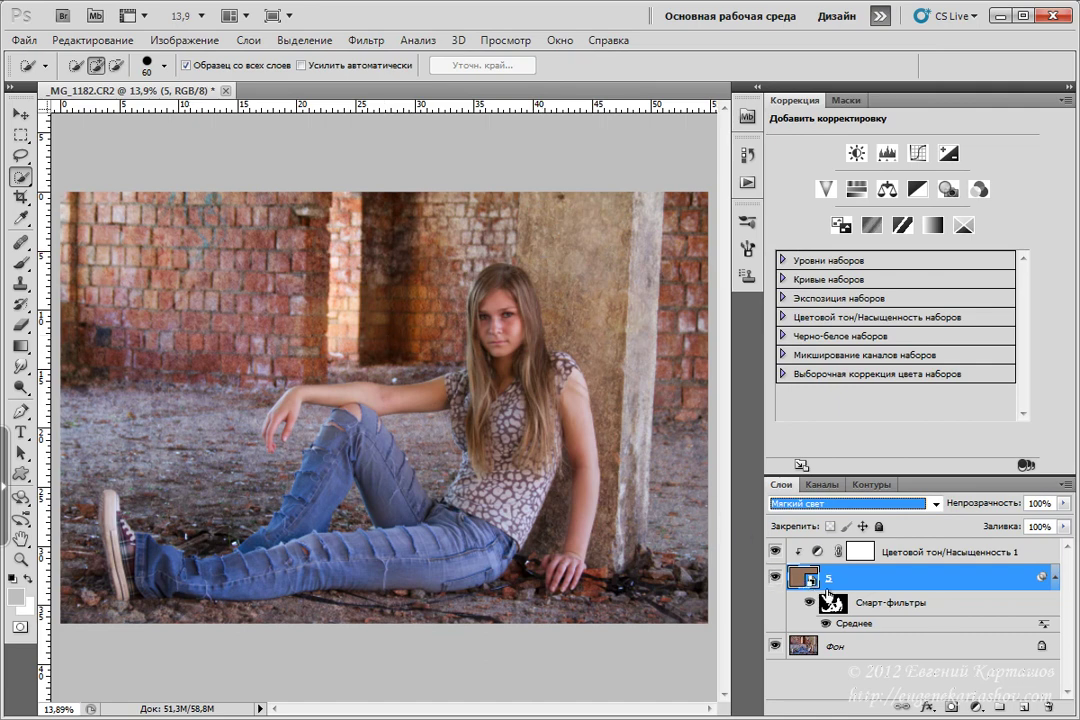
{"action": "key", "text": "1"}
{"action": "key", "text": "0"}
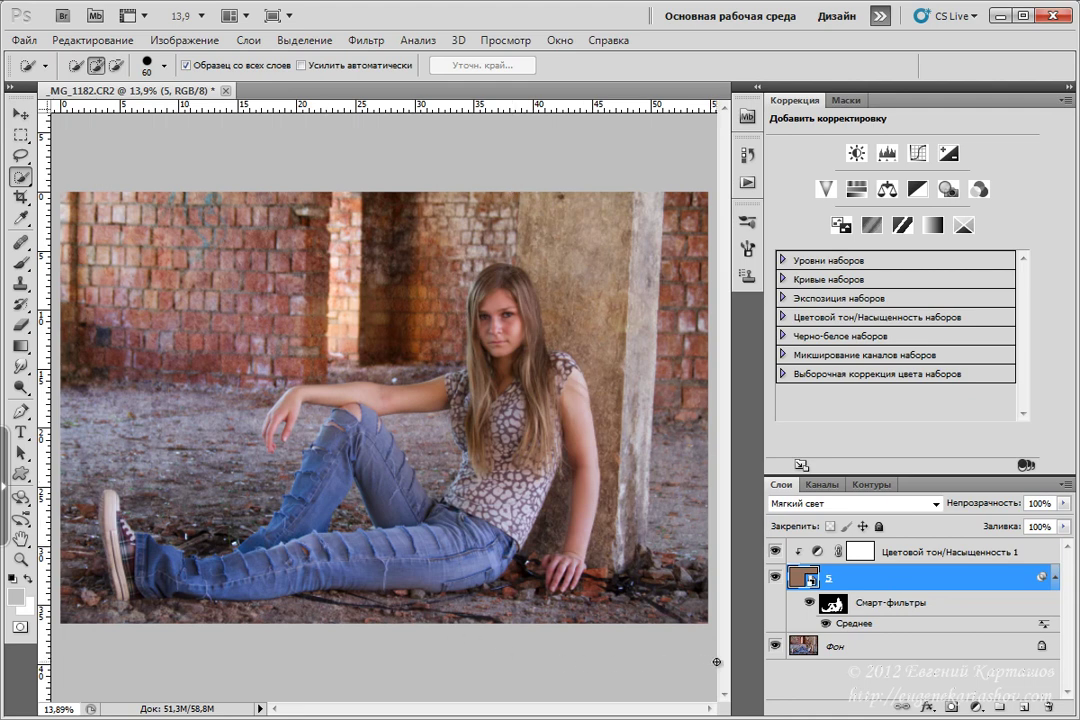
- View the smart-filter mask alone and use Curves to lower its white to 178
{"action": "left_click", "coordinate": [839, 606]}
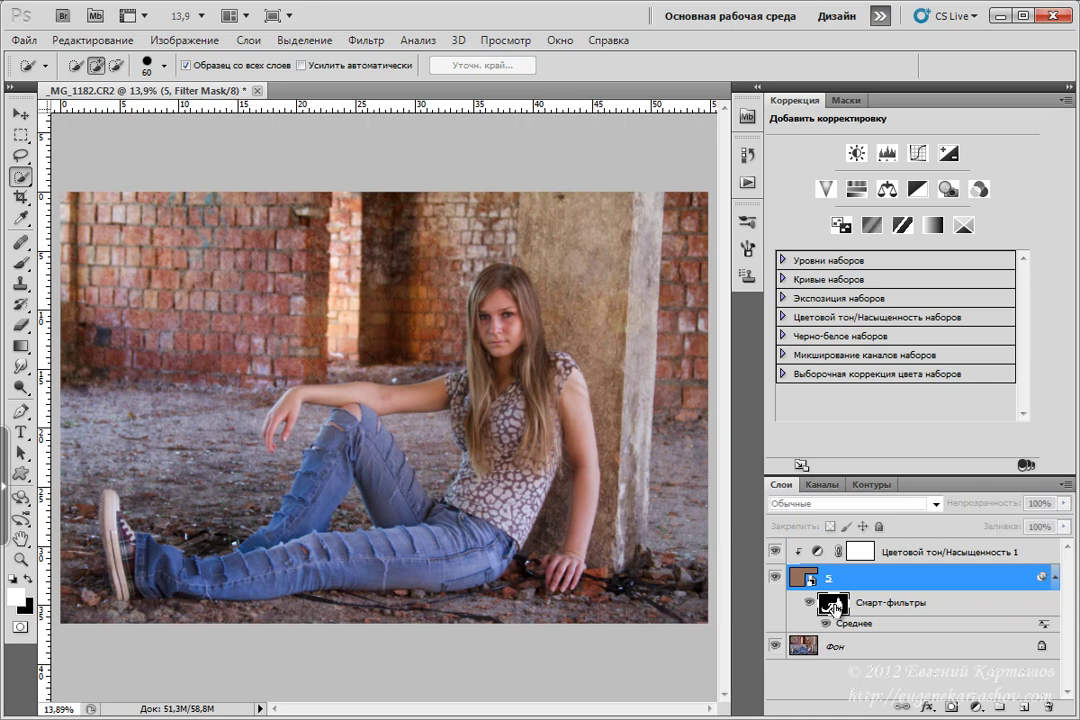
{"action": "left_click", "coordinate": [835, 607], "text": "alt"}
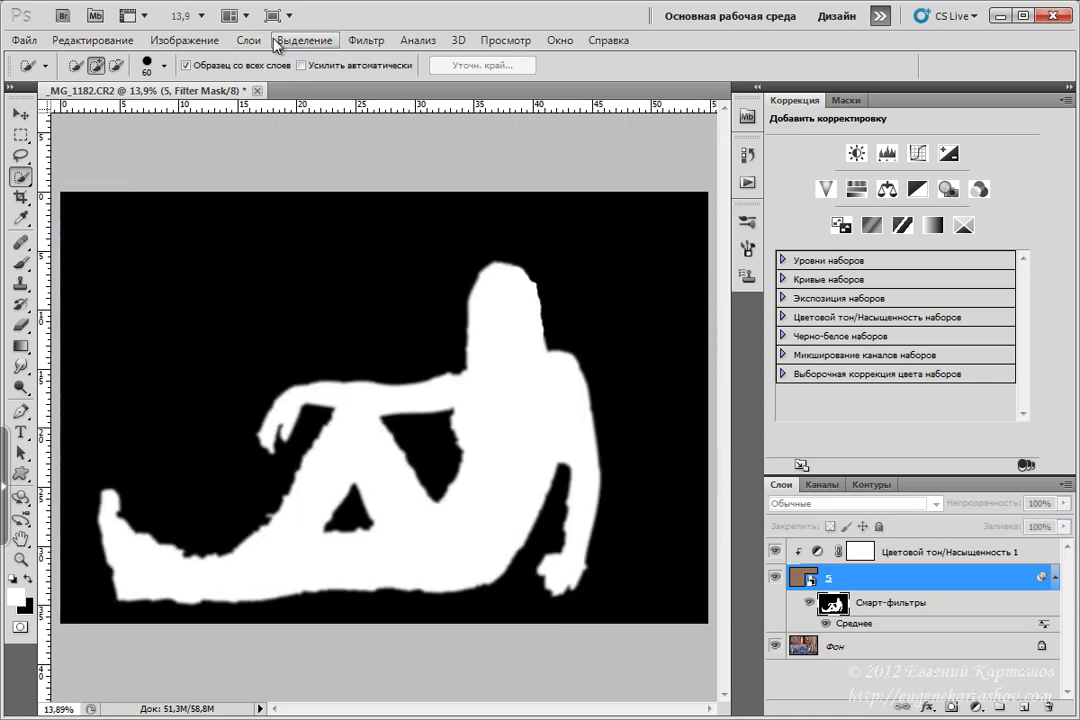
{"action": "left_click", "coordinate": [207, 42]}
{"action": "mouse_move", "coordinate": [190, 85]}
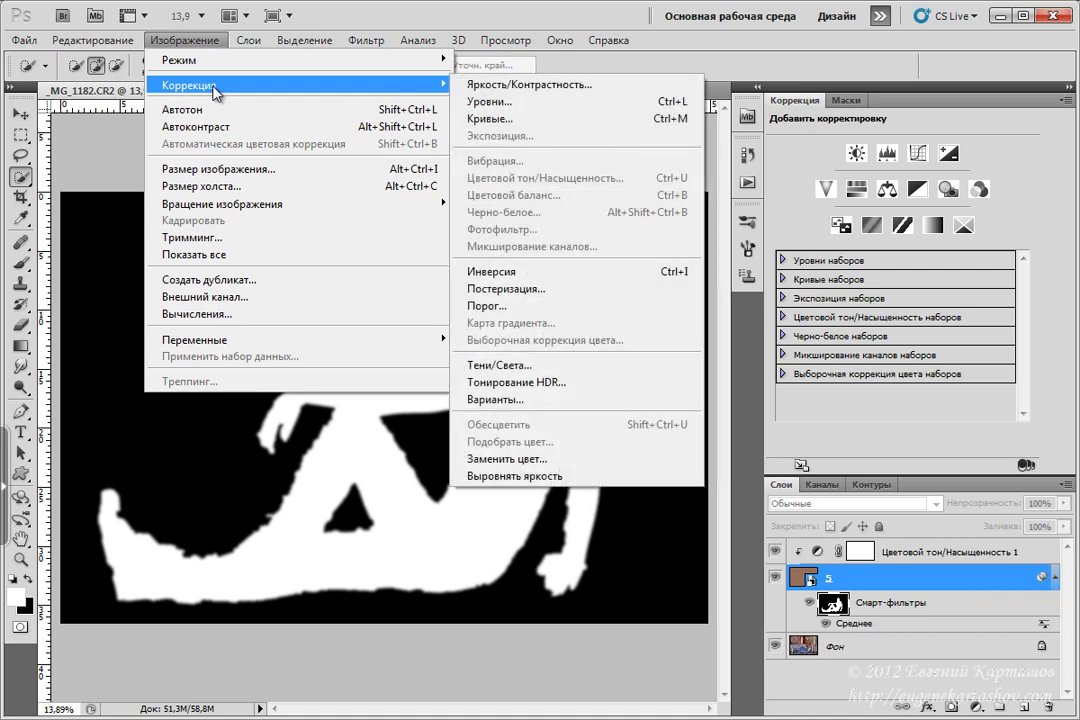
{"action": "left_click", "coordinate": [490, 118]}
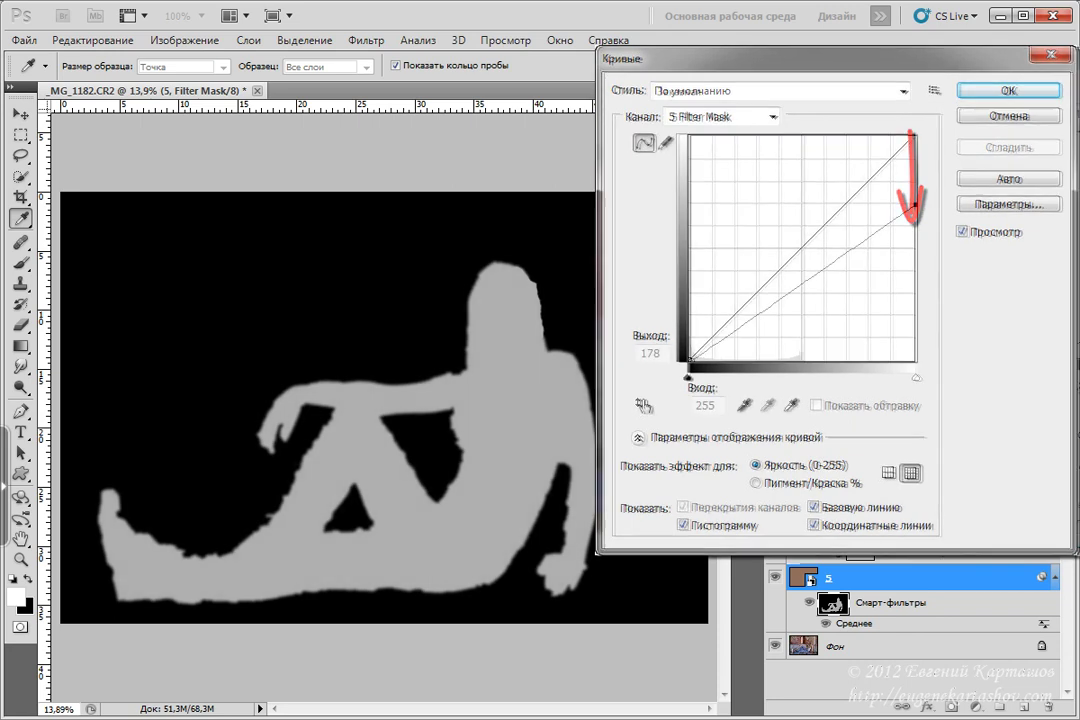
{"action": "left_click_drag", "start_coordinate": [913, 137], "coordinate": [914, 205]}
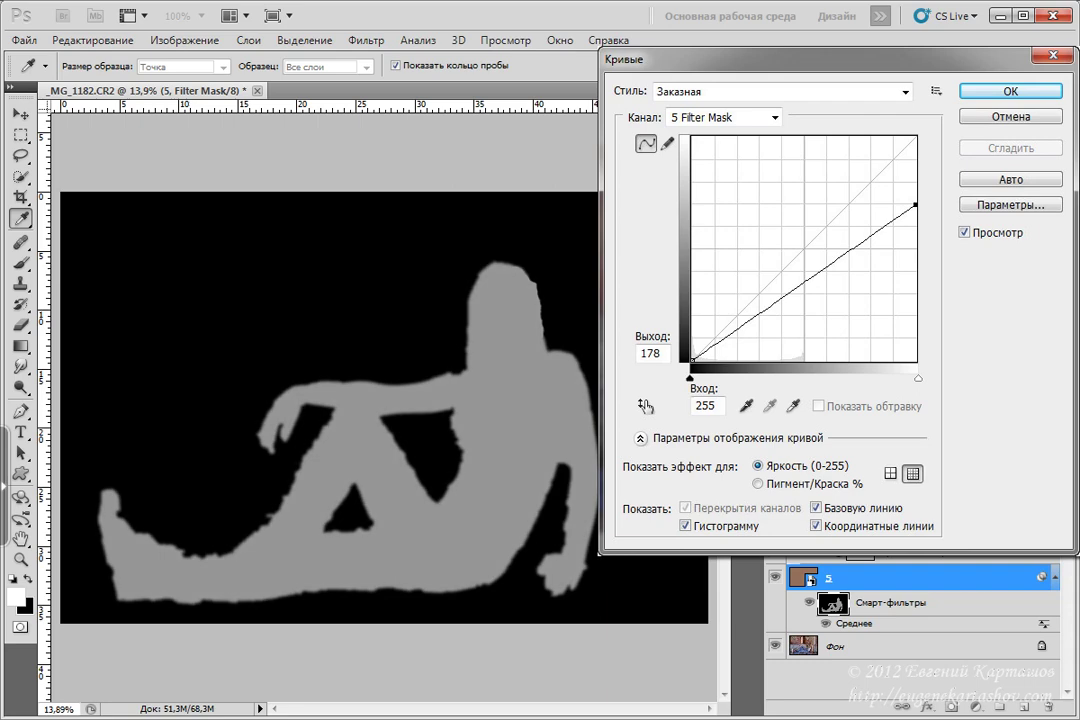
{"action": "key", "text": "w"}
{"action": "key", "text": "Return"}
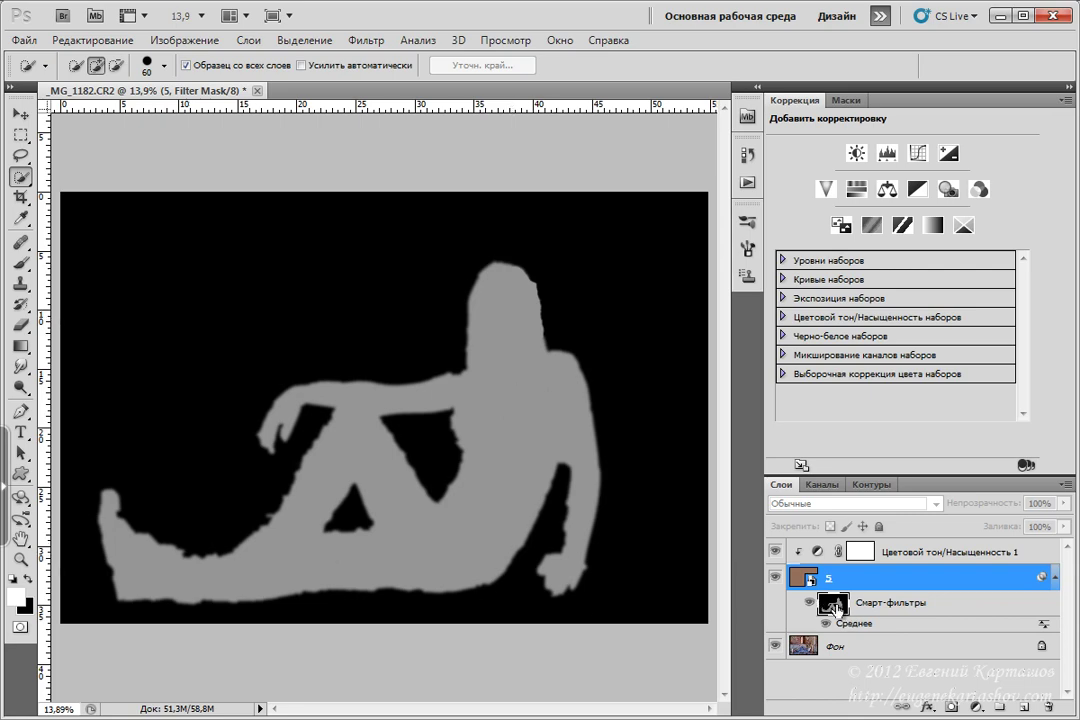
- Return to the composite RGB view of the photo, with the texture only lightly affecting the girl
{"action": "key", "text": "ctrl+2"}
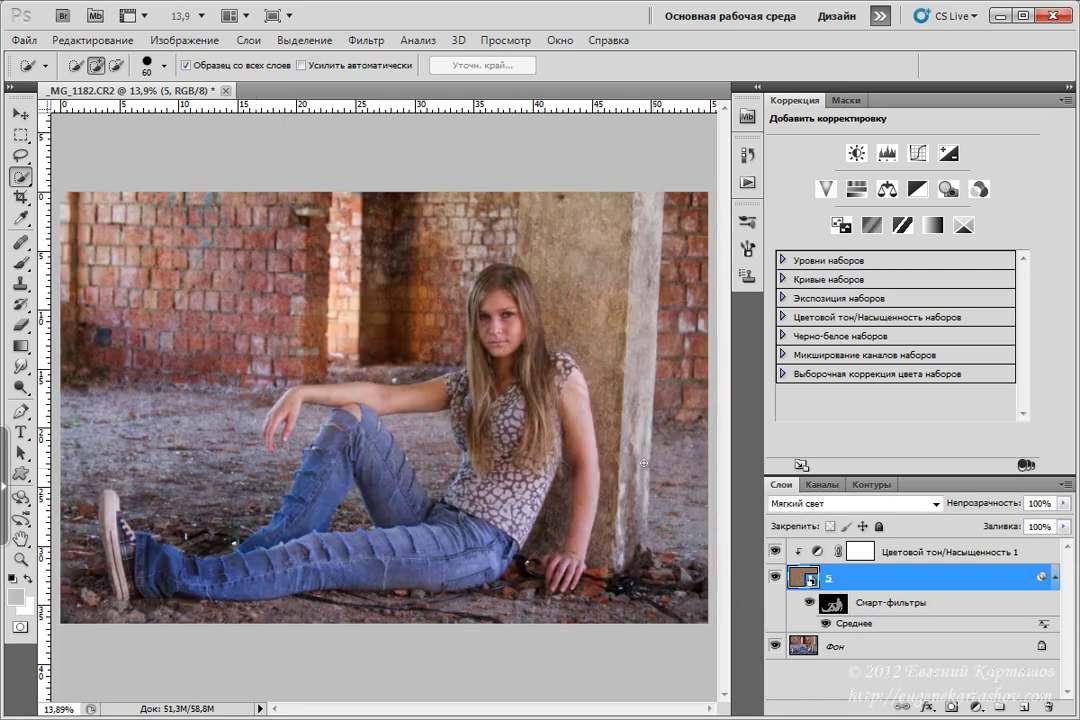